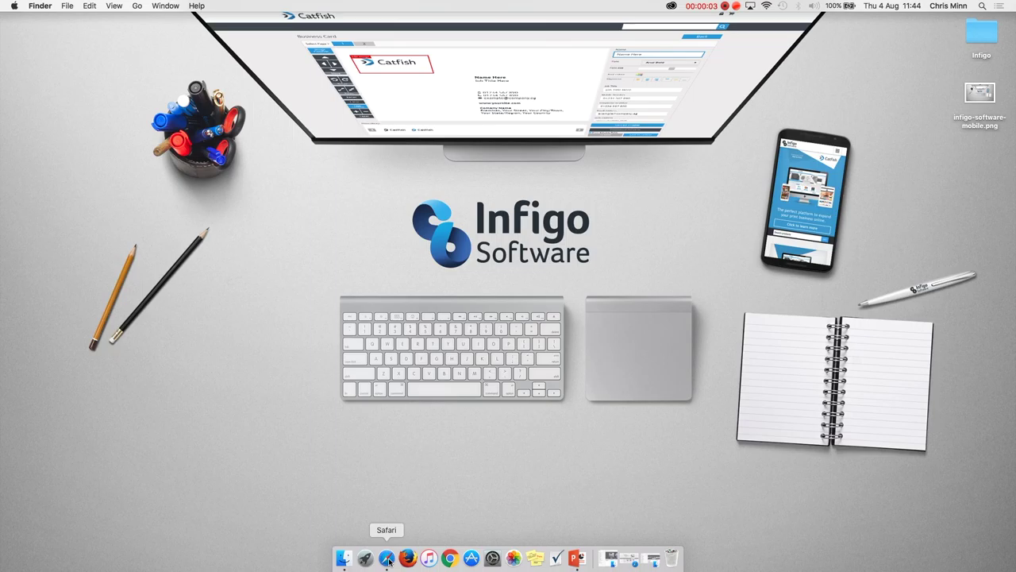
Bring Safari forward showing the webtoprintdemo.com Infigo demo home page.
{"action": "left_click", "coordinate": [388, 559]}
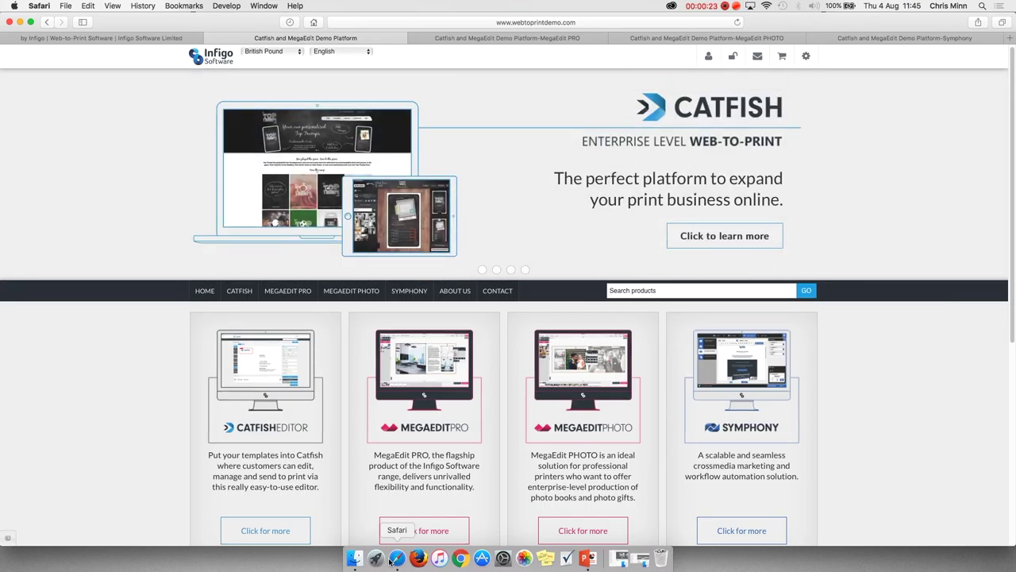
Open the Catfish Editor product category from its home-page card.
{"action": "scroll", "coordinate": [265, 373], "scroll_direction": "up", "scroll_amount": 1}
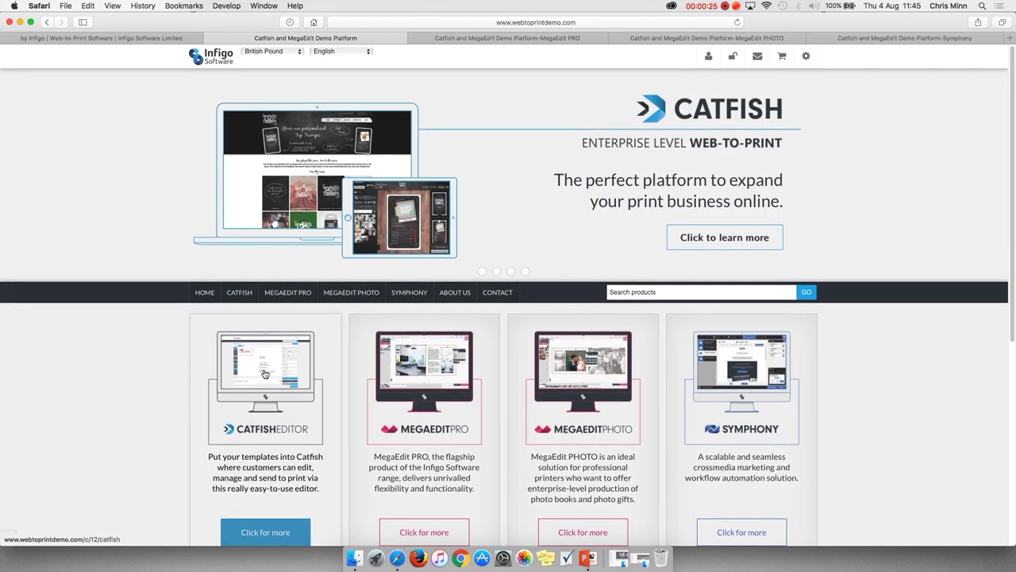
{"action": "scroll", "coordinate": [288, 378], "scroll_direction": "up", "scroll_amount": 1}
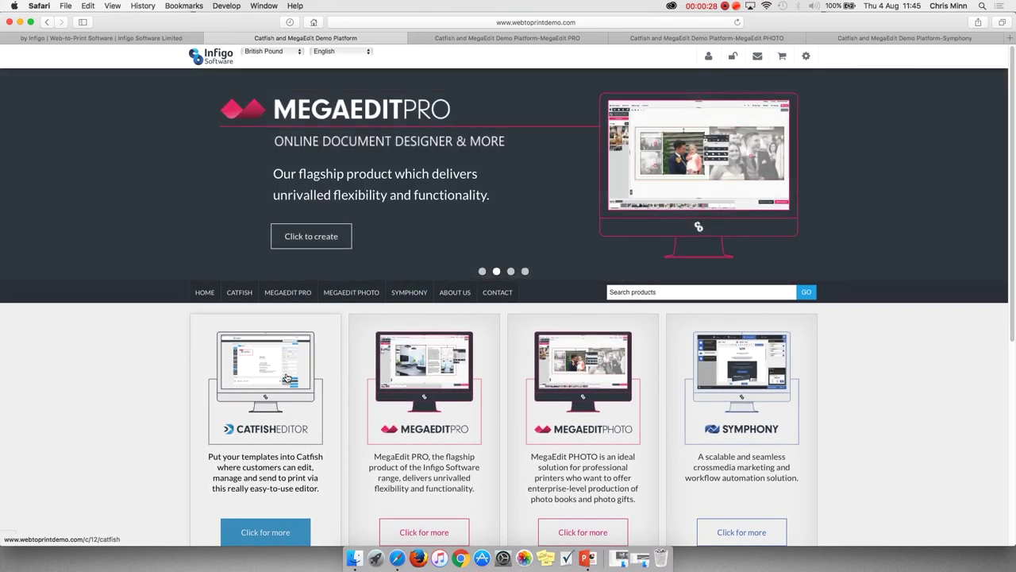
{"action": "left_click", "coordinate": [288, 378]}
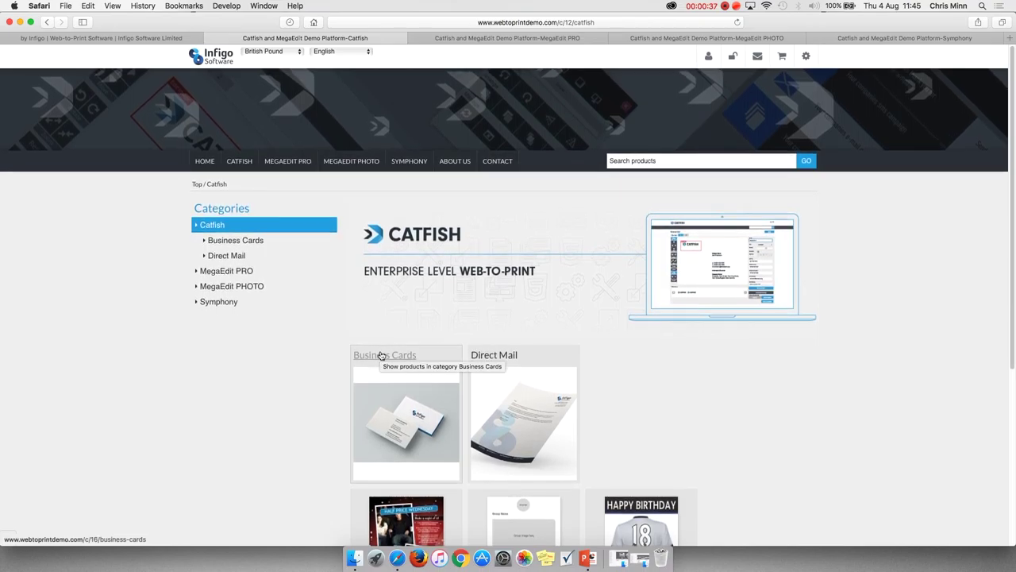
Open Business Cards and the dark Business Card product priced at £17.50.
{"action": "scroll", "coordinate": [408, 410], "scroll_direction": "down", "scroll_amount": 4}
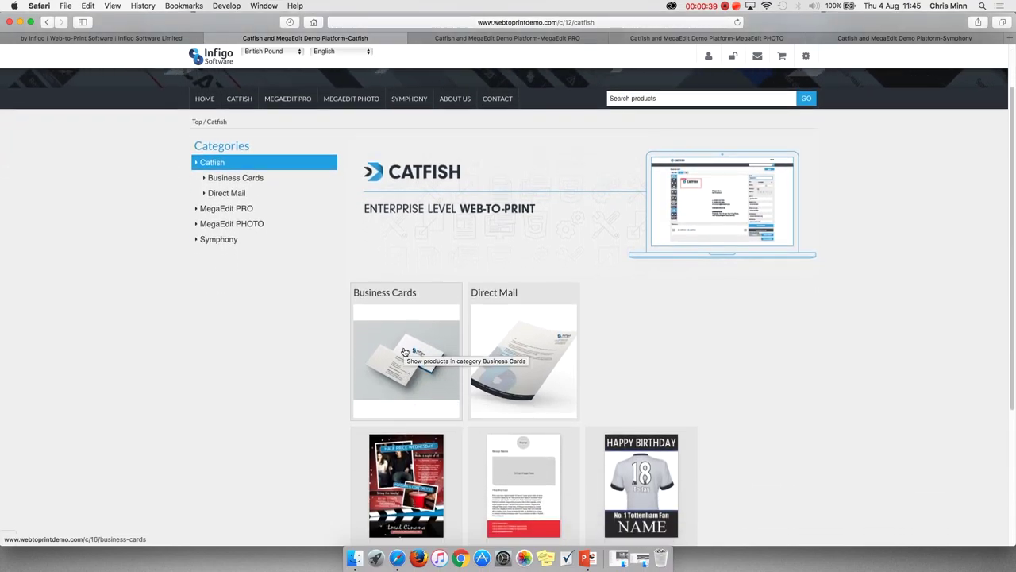
{"action": "left_click", "coordinate": [402, 287]}
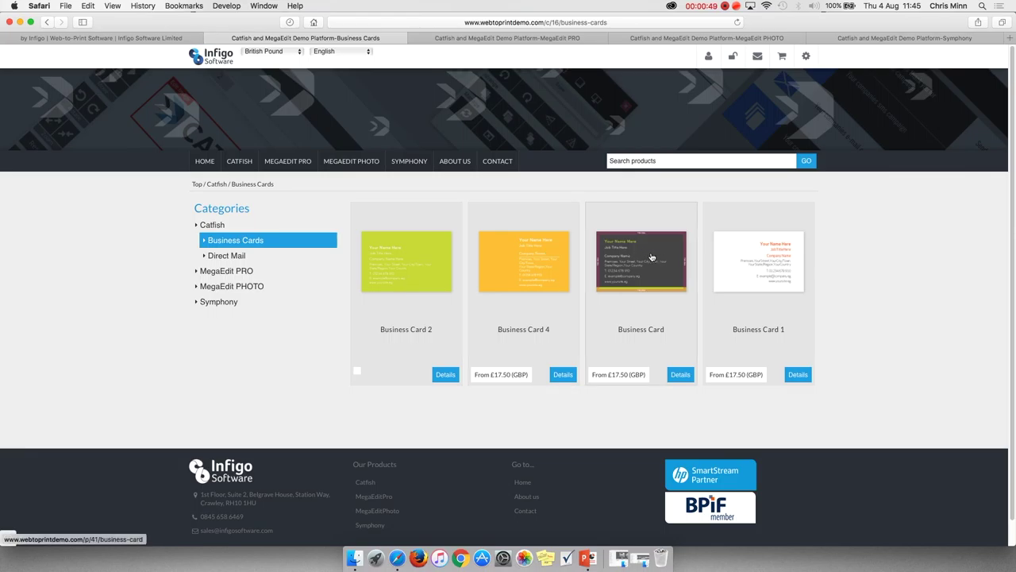
{"action": "left_click", "coordinate": [651, 256]}
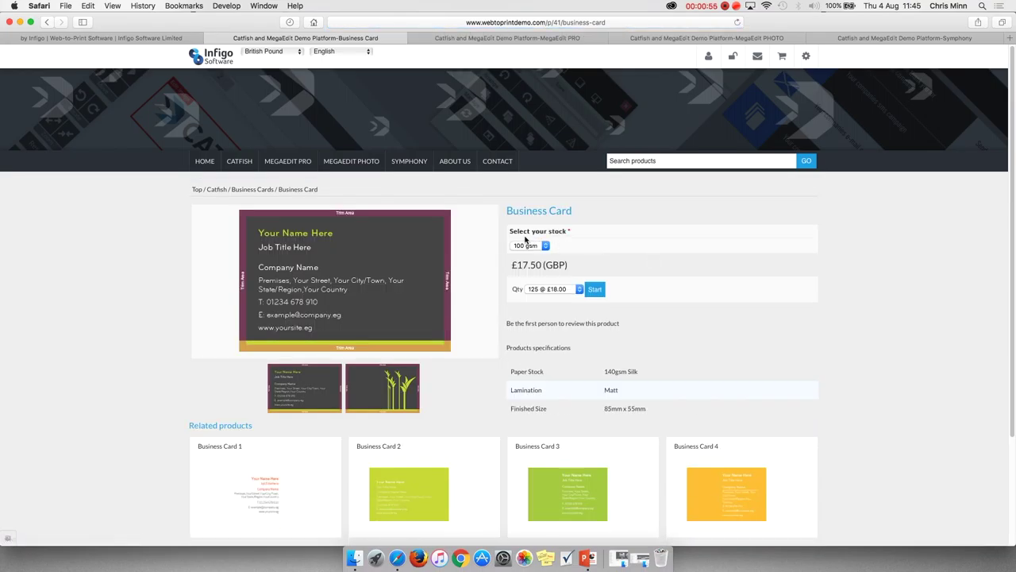
Start the Business Card, enter the customer's name and job title 'Sales', and add a library photo.
{"action": "left_click", "coordinate": [593, 290]}
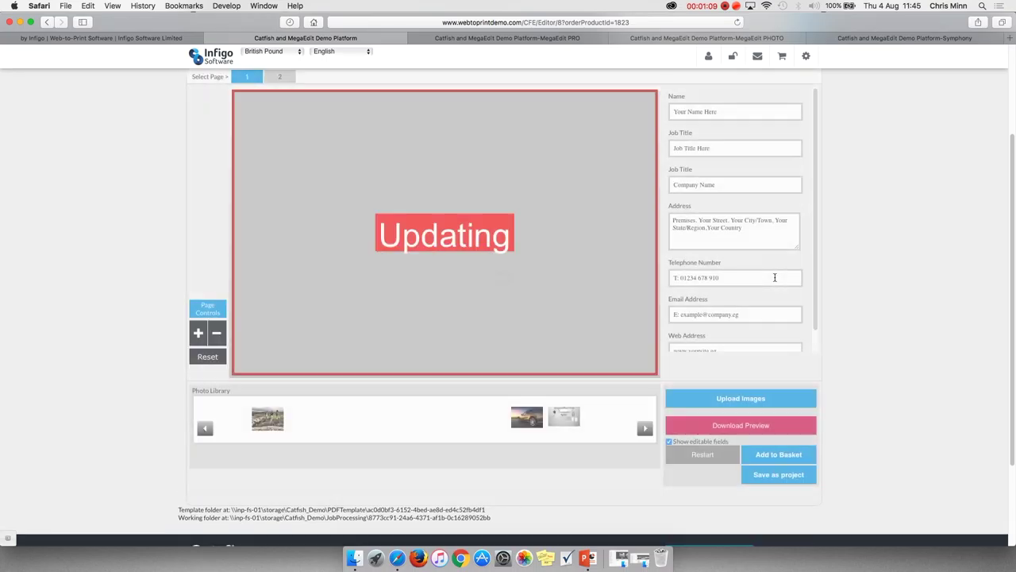
{"action": "left_click_drag", "start_coordinate": [719, 111], "coordinate": [667, 111]}
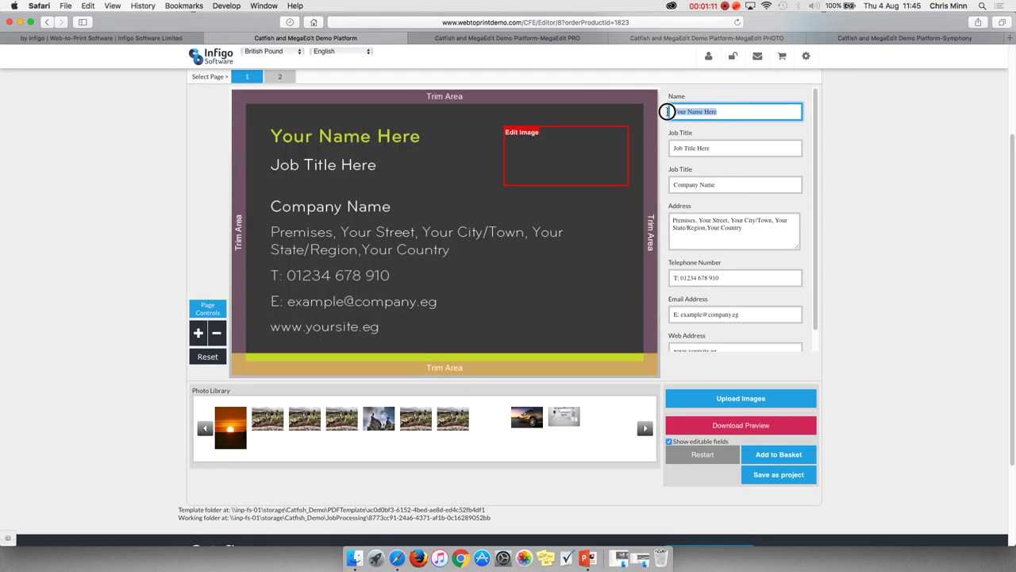
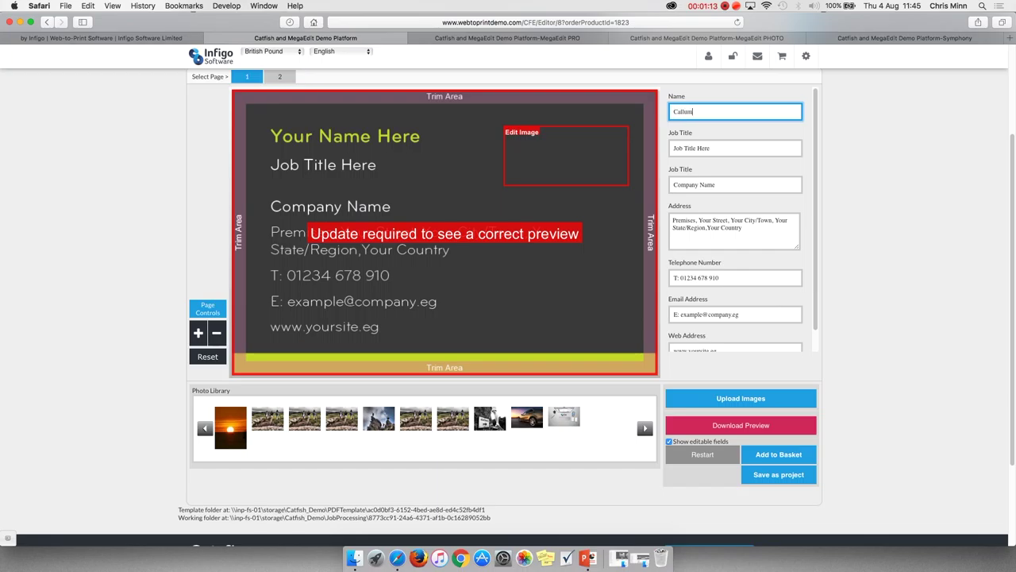
{"action": "key", "text": "Tab"}
{"action": "type", "text": "Sa"}
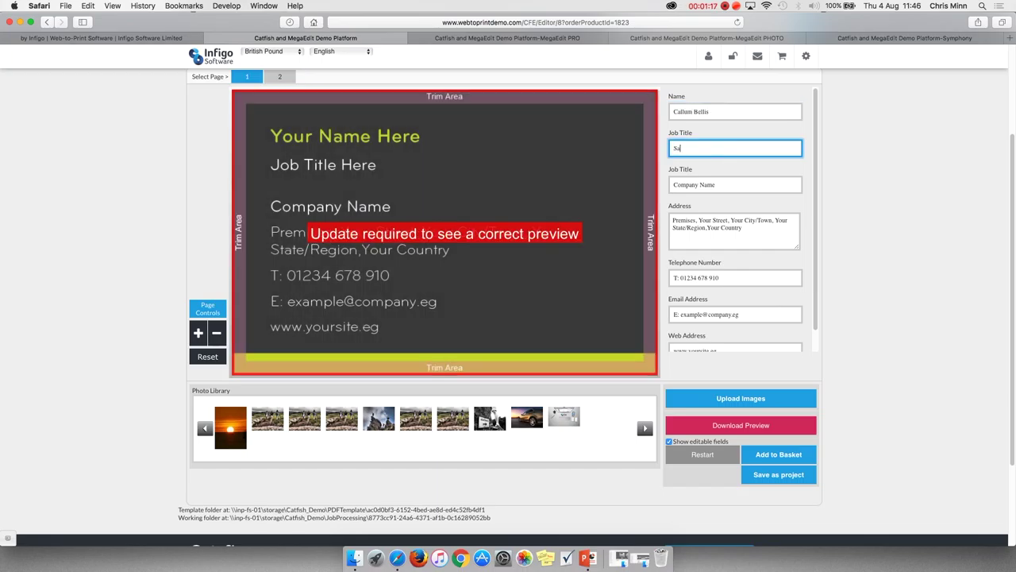
{"action": "type", "text": "les"}
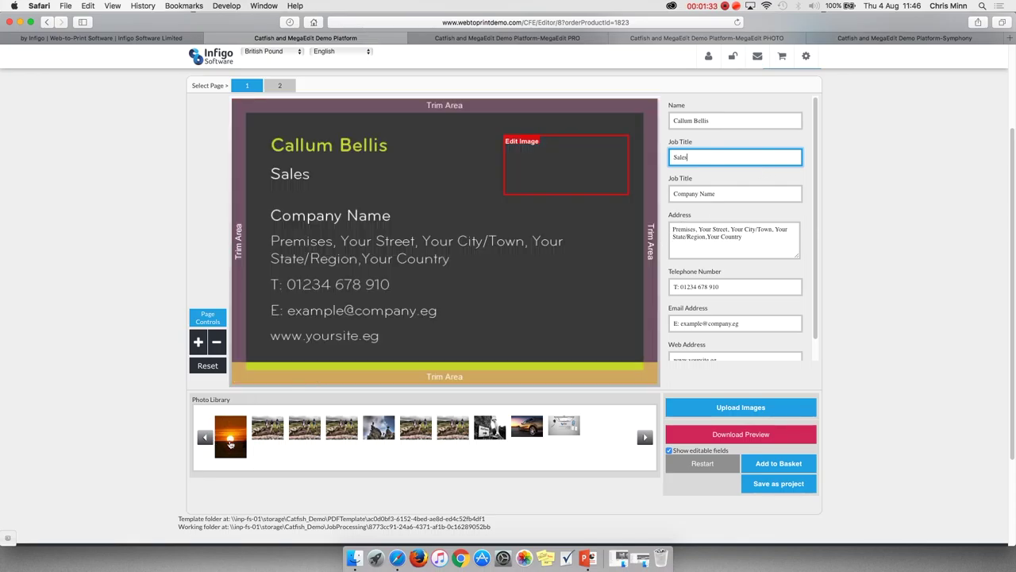
{"action": "left_click_drag", "start_coordinate": [230, 443], "coordinate": [566, 171]}
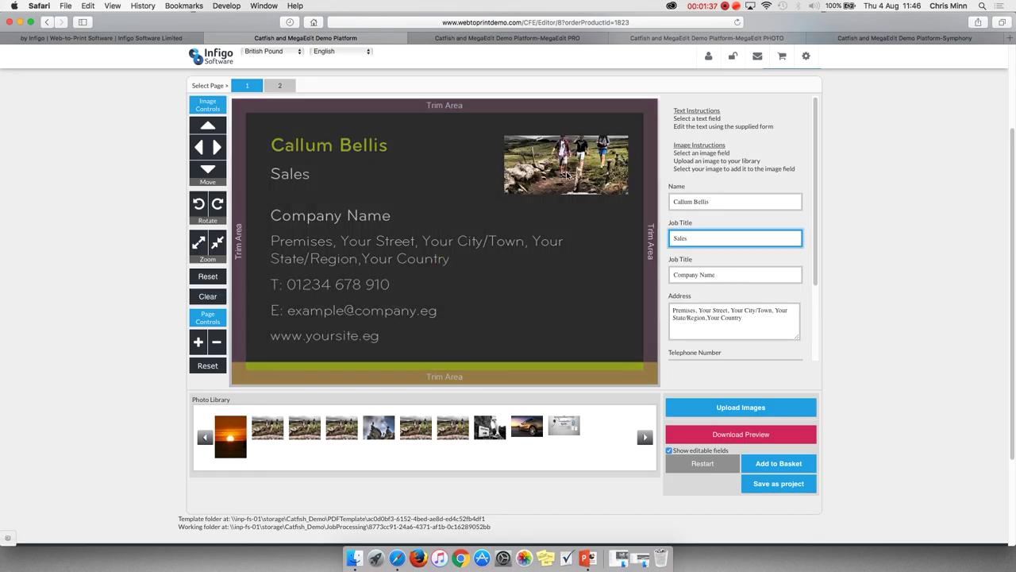
Refresh the walkers photo, zoom it in twice, and bring up the 'Add your images' options.
{"action": "left_click", "coordinate": [567, 176]}
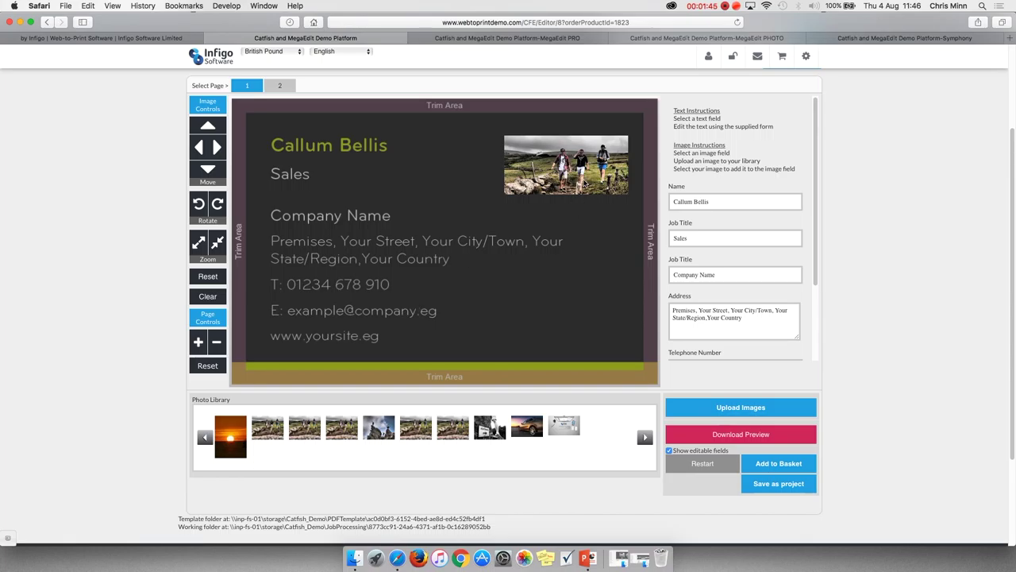
{"action": "left_click", "coordinate": [199, 242]}
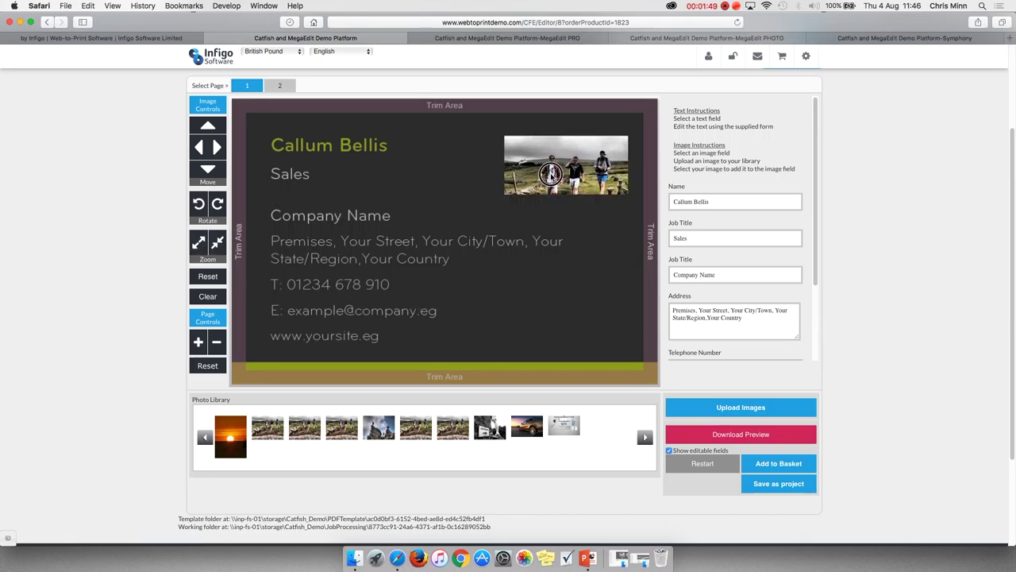
{"action": "left_click", "coordinate": [199, 242]}
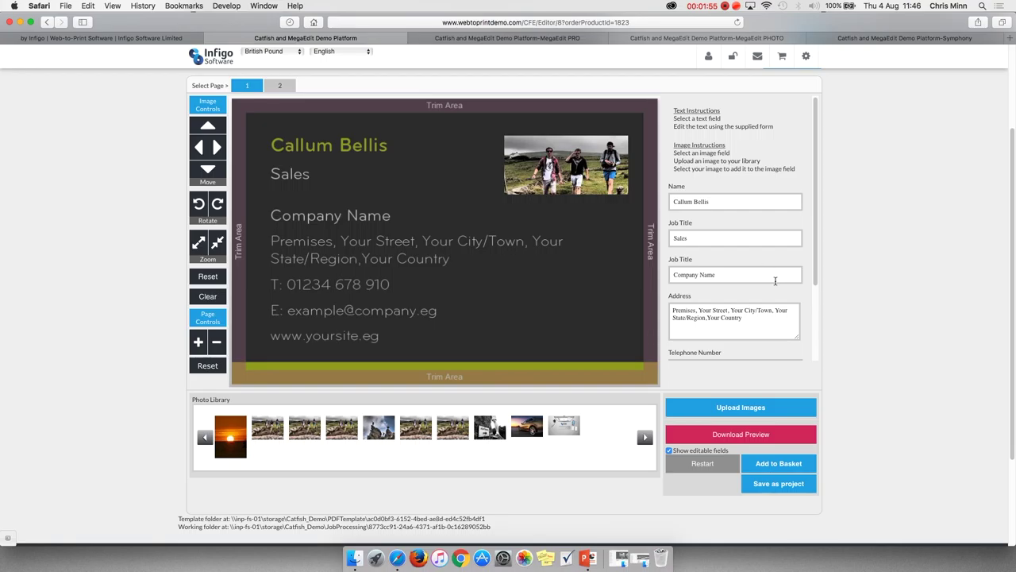
{"action": "left_click", "coordinate": [754, 408]}
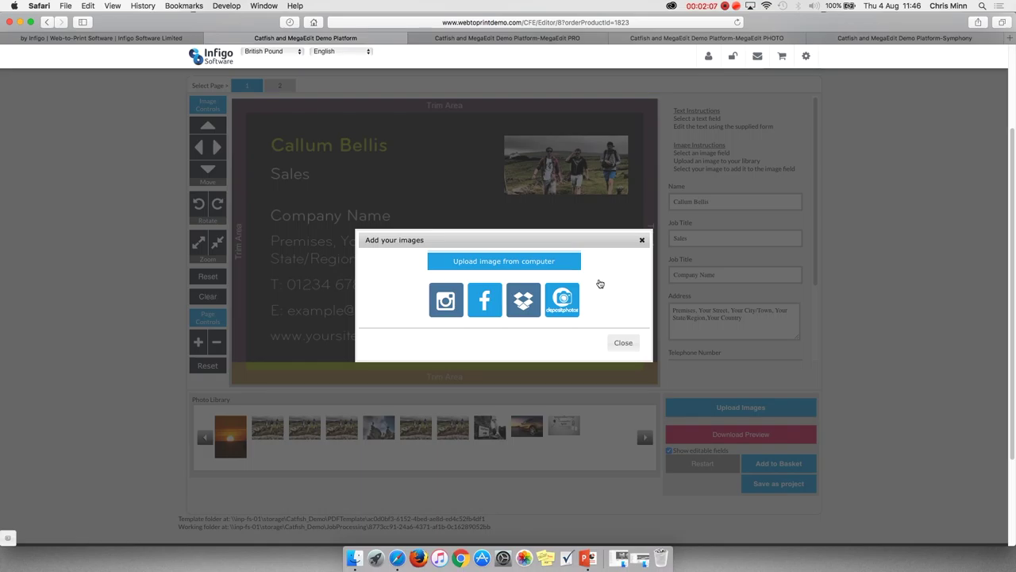
{"action": "left_click", "coordinate": [623, 342]}
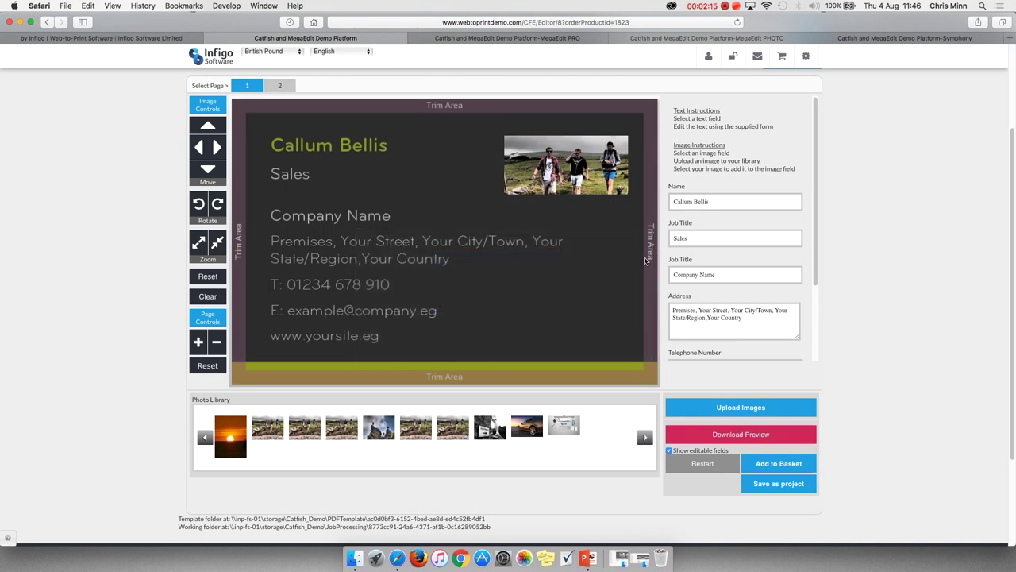
{"action": "scroll", "coordinate": [676, 349], "scroll_direction": "up", "scroll_amount": 1}
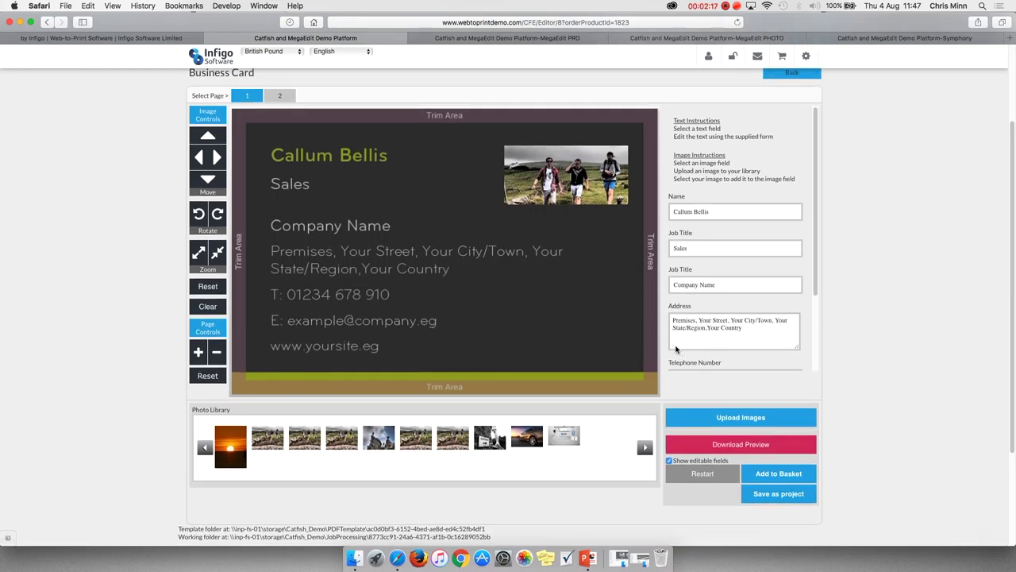
{"action": "scroll", "coordinate": [676, 350], "scroll_direction": "down", "scroll_amount": 3}
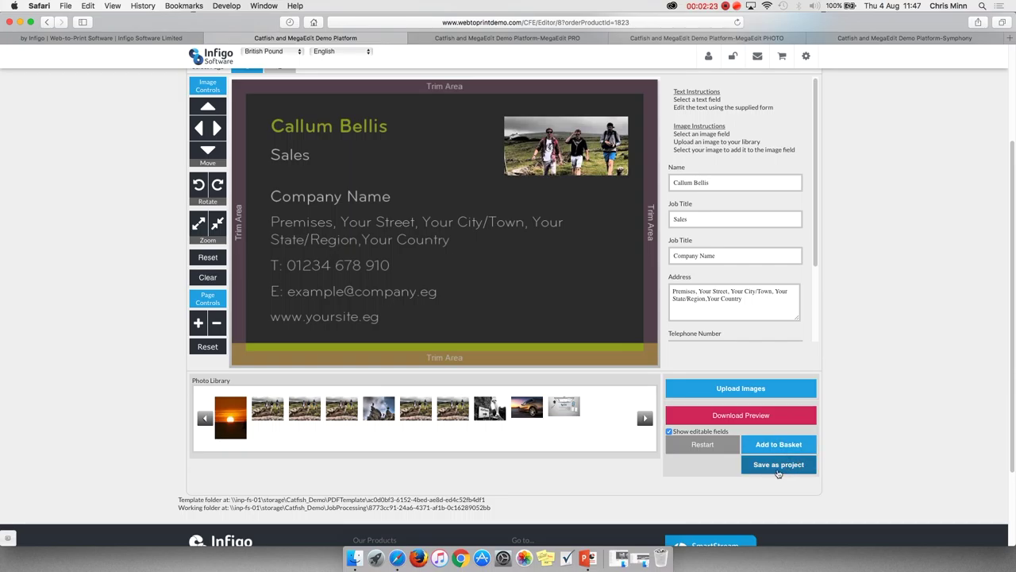
{"action": "scroll", "coordinate": [563, 447], "scroll_direction": "down", "scroll_amount": 3}
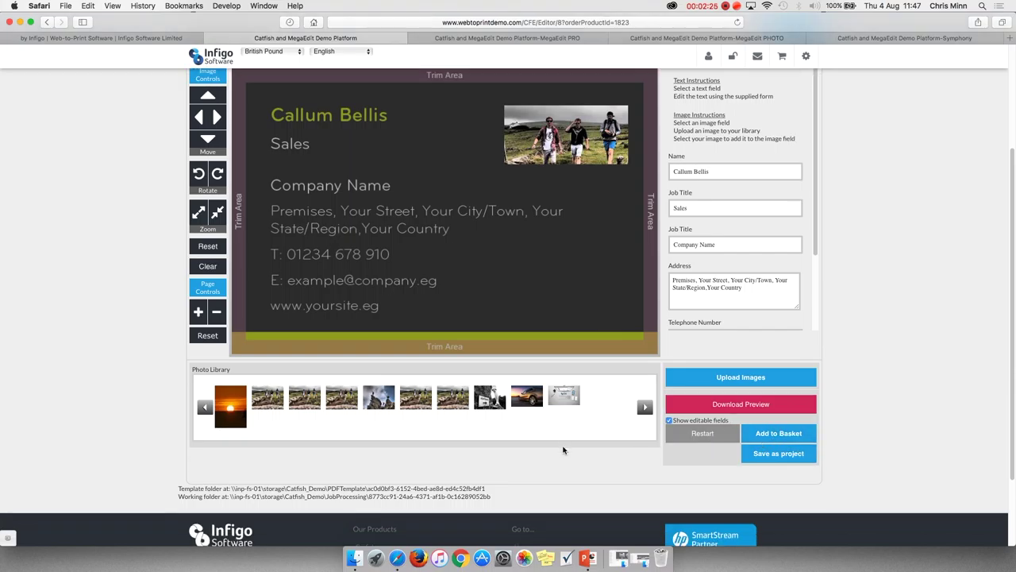
{"action": "scroll", "coordinate": [563, 450], "scroll_direction": "up", "scroll_amount": 5}
{"action": "scroll", "coordinate": [562, 450], "scroll_direction": "up", "scroll_amount": 1}
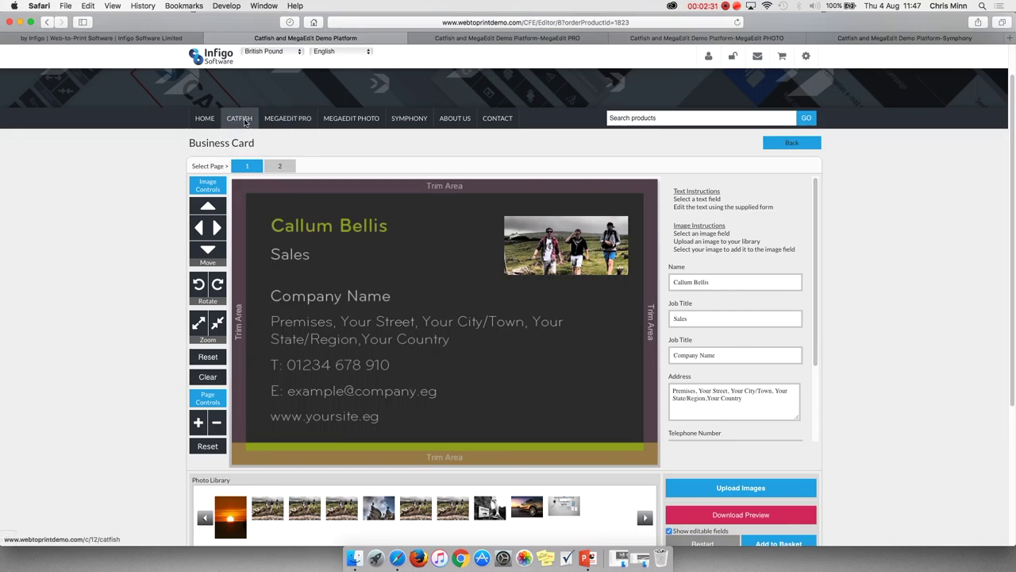
{"action": "left_click", "coordinate": [244, 121]}
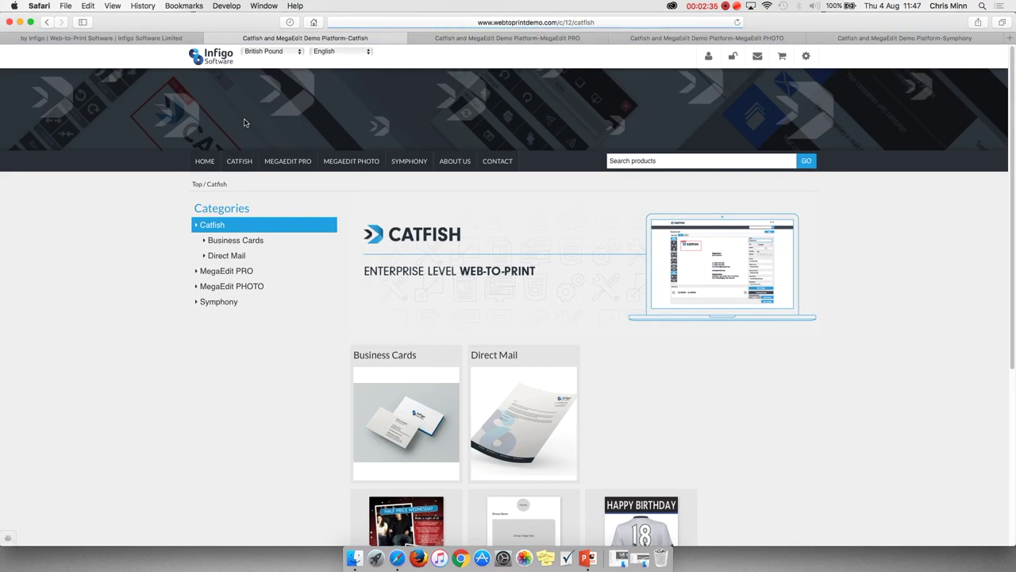
Open the Cinema Flyer product and start personalising its template.
{"action": "scroll", "coordinate": [457, 296], "scroll_direction": "down", "scroll_amount": 5}
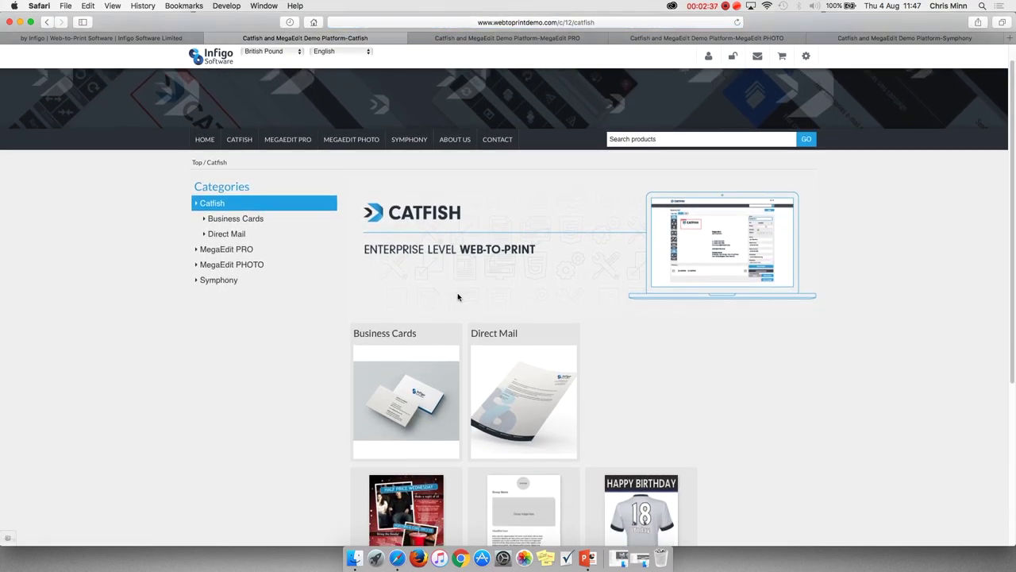
{"action": "scroll", "coordinate": [458, 297], "scroll_direction": "down", "scroll_amount": 1}
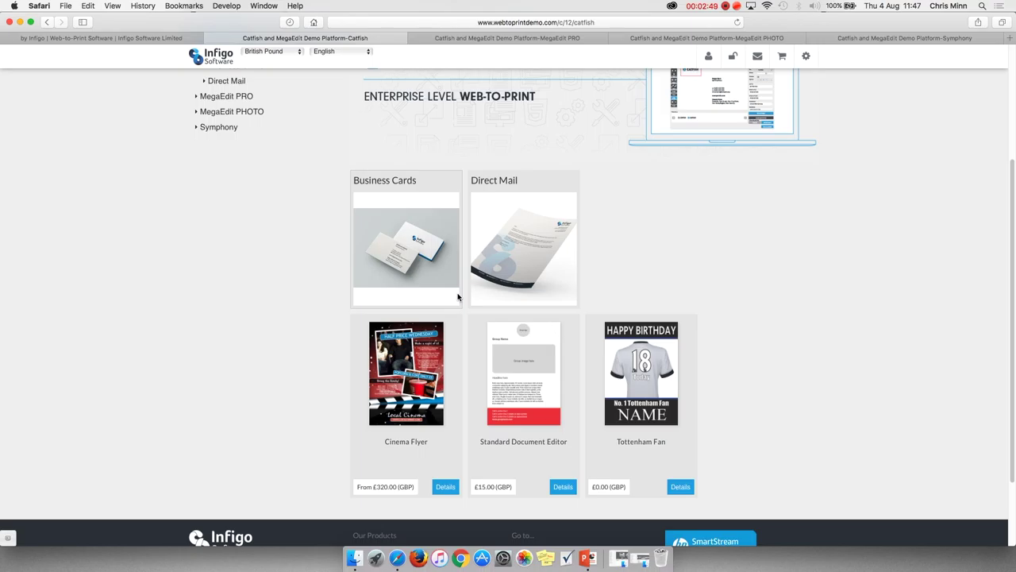
{"action": "left_click", "coordinate": [406, 361]}
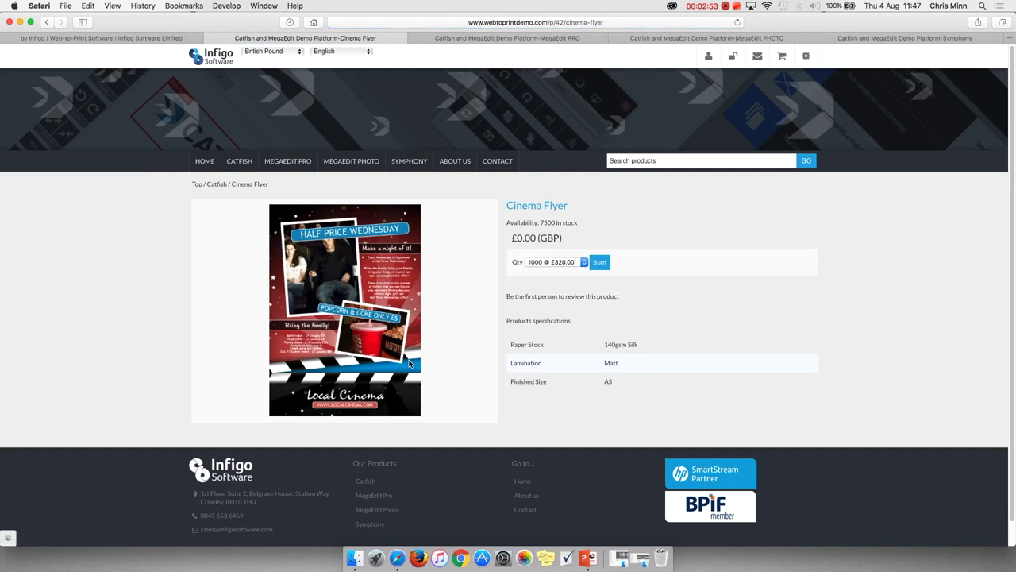
{"action": "left_click", "coordinate": [601, 261]}
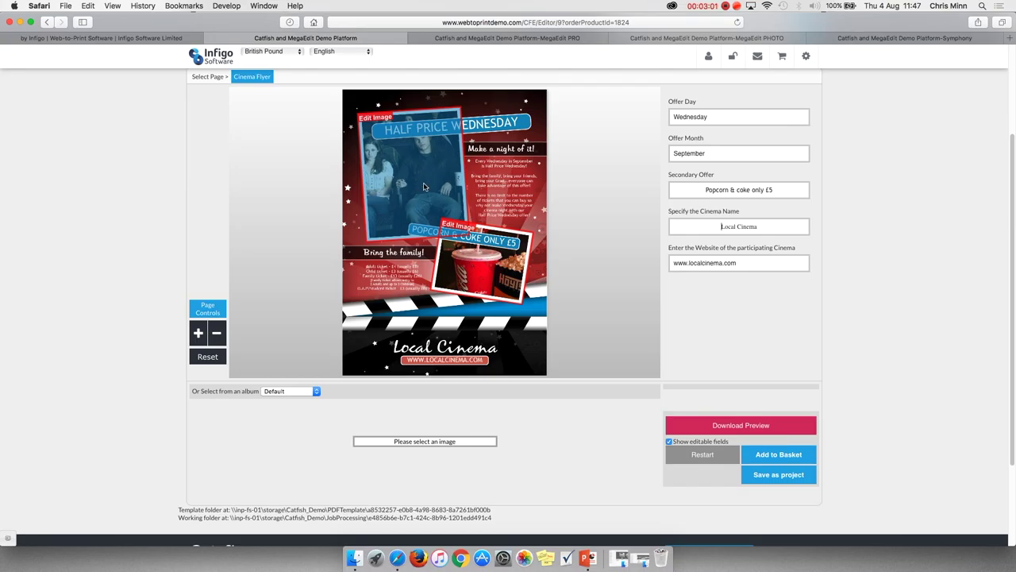
Set the flyer's main image to the teens-with-popcorn library photo.
{"action": "left_click", "coordinate": [422, 187]}
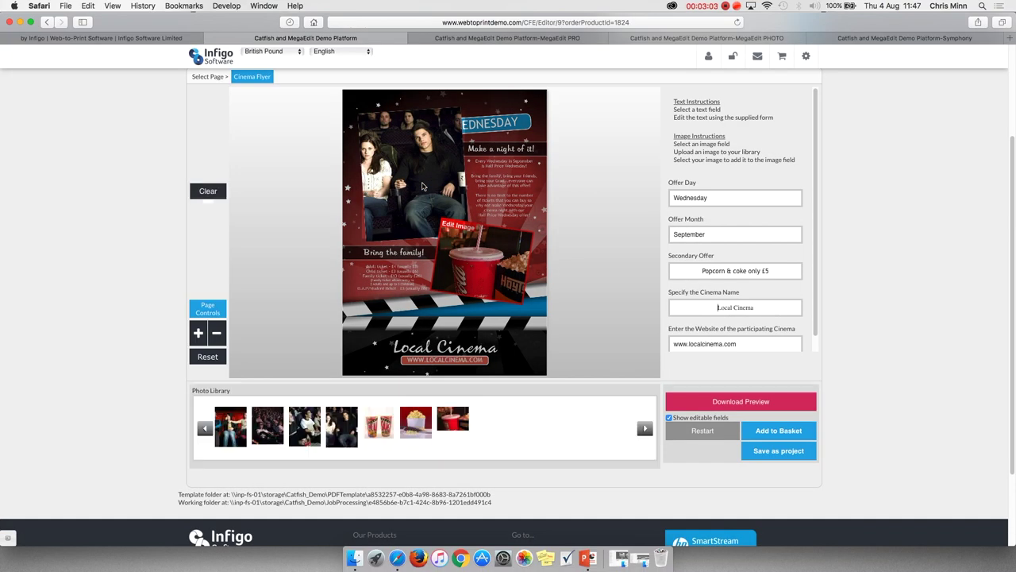
{"action": "left_click", "coordinate": [380, 425]}
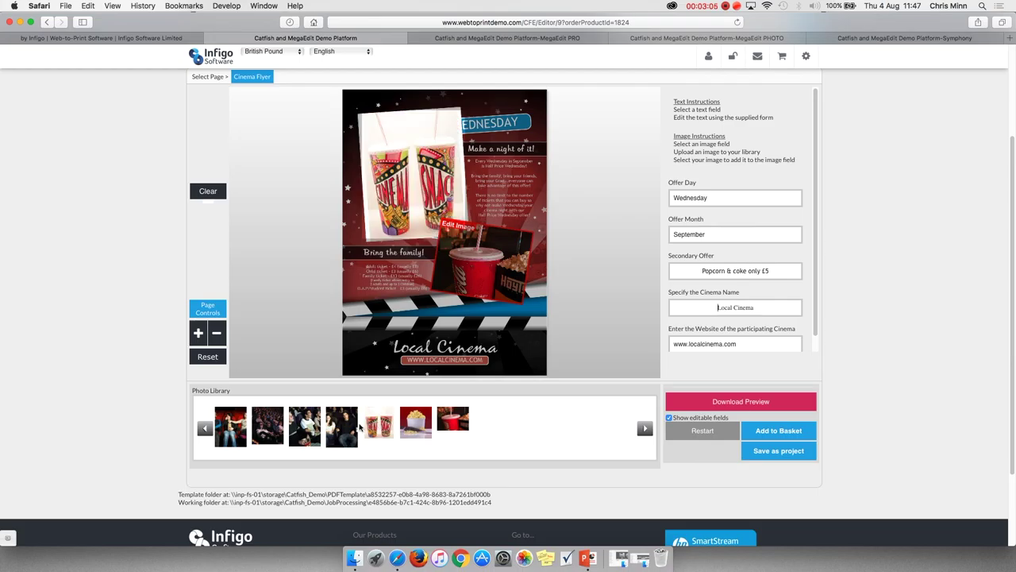
{"action": "left_click", "coordinate": [341, 426]}
{"action": "left_click", "coordinate": [305, 425]}
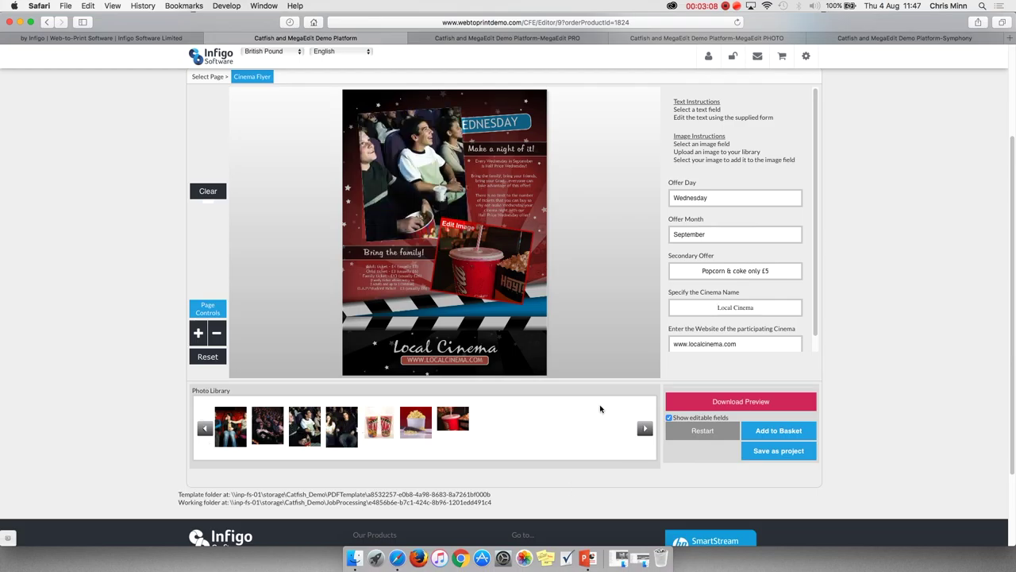
Replace the drink picture with a Default-album photo, then return to the Catfish category.
{"action": "left_click", "coordinate": [284, 437]}
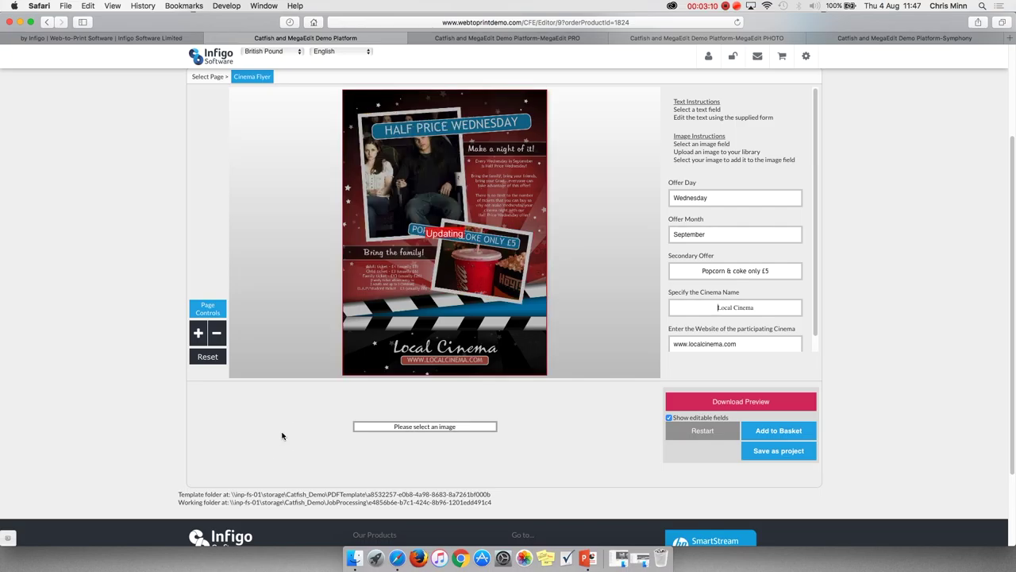
{"action": "left_click", "coordinate": [492, 294]}
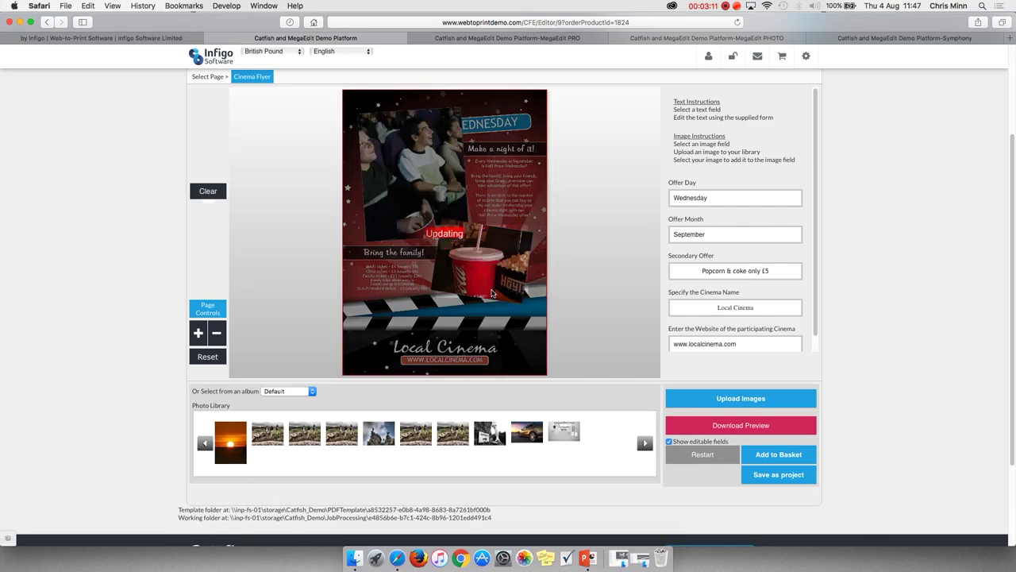
{"action": "left_click", "coordinate": [742, 401]}
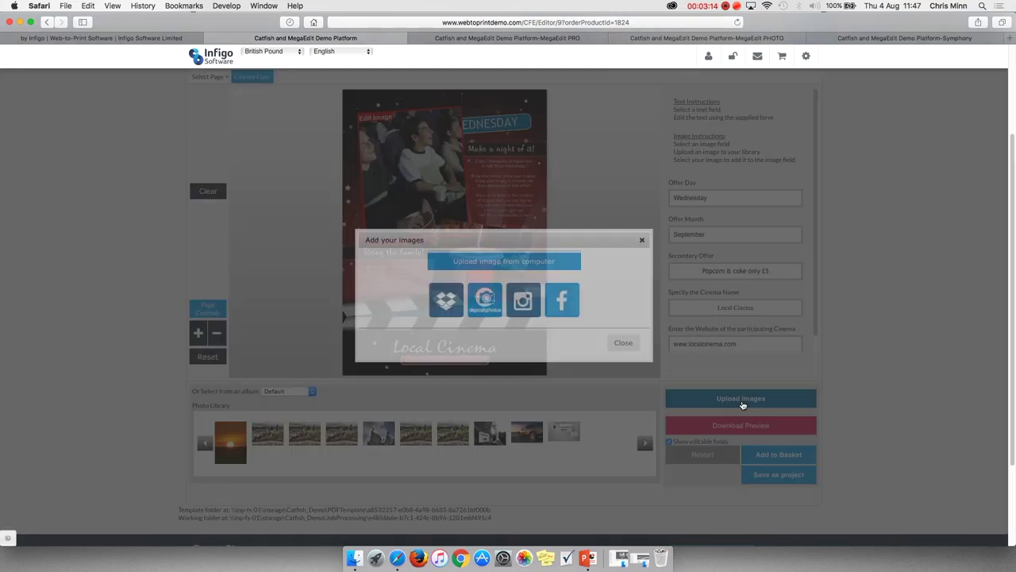
{"action": "left_click", "coordinate": [624, 342]}
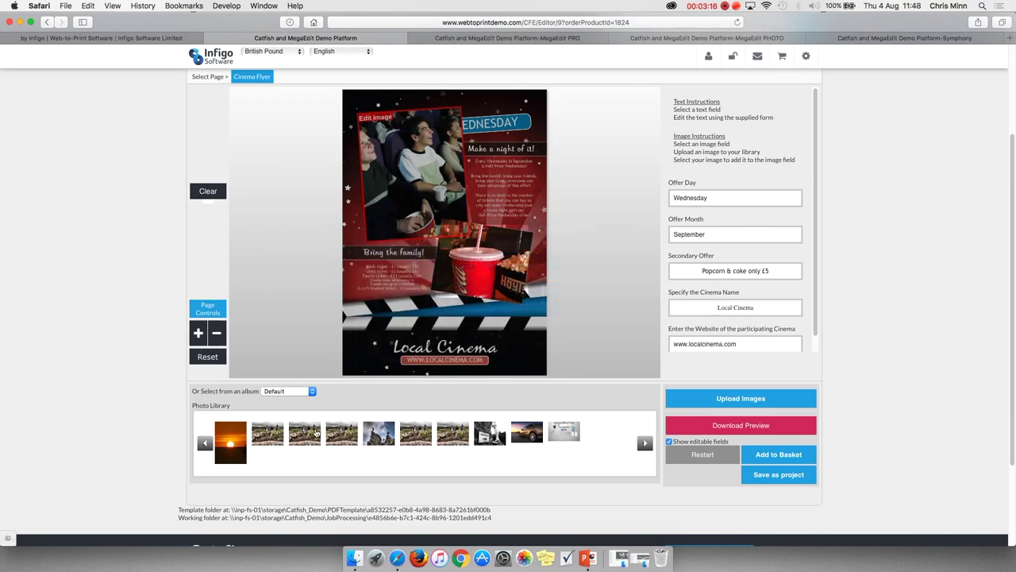
{"action": "left_click", "coordinate": [307, 399]}
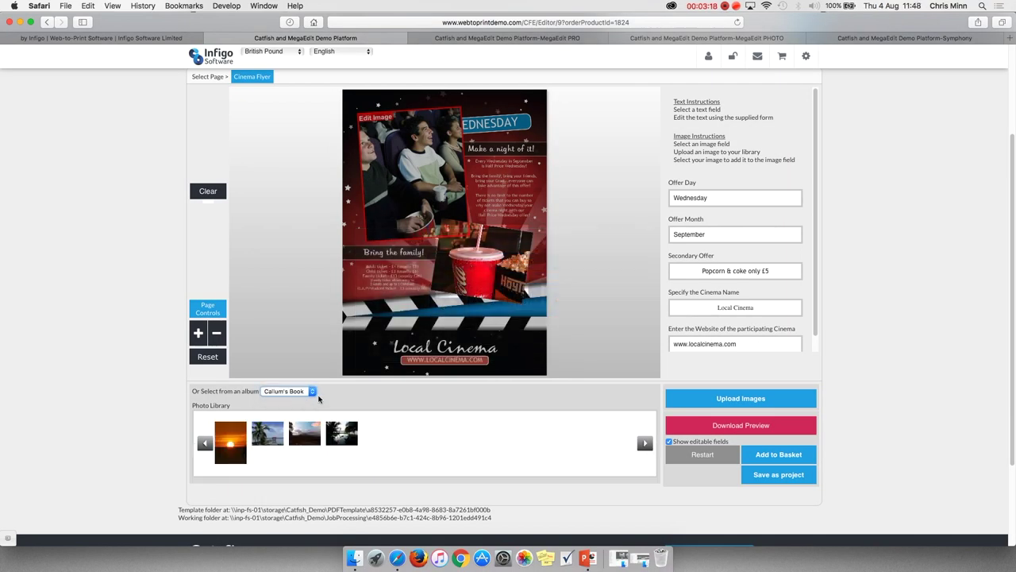
{"action": "left_click", "coordinate": [307, 390]}
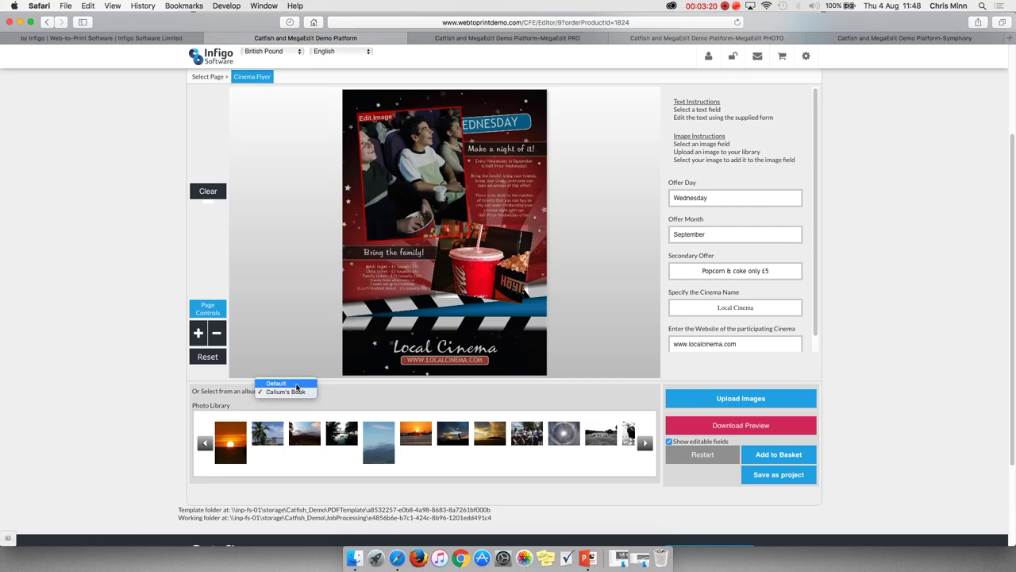
{"action": "left_click", "coordinate": [292, 381]}
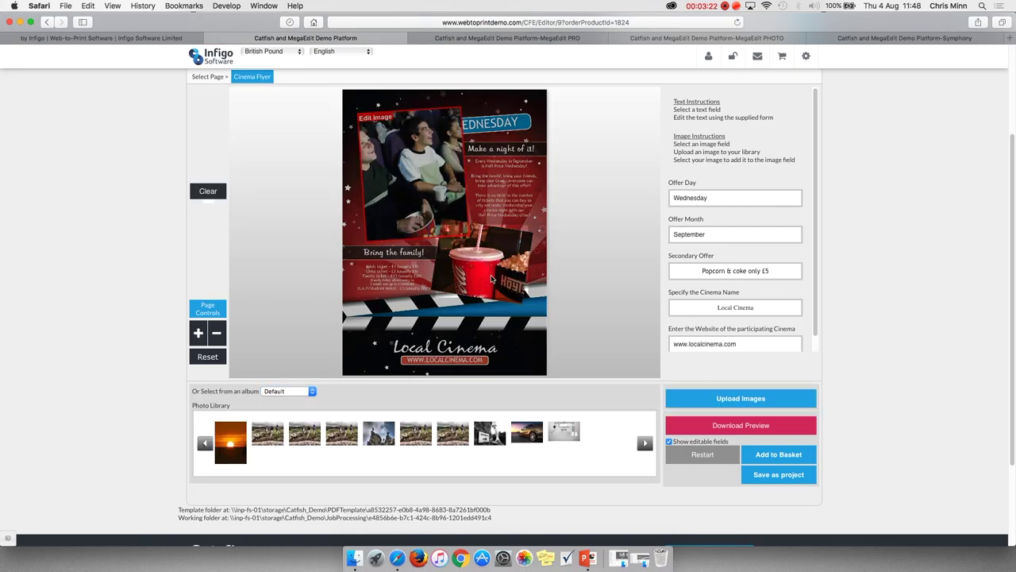
{"action": "left_click_drag", "start_coordinate": [524, 292], "coordinate": [481, 259]}
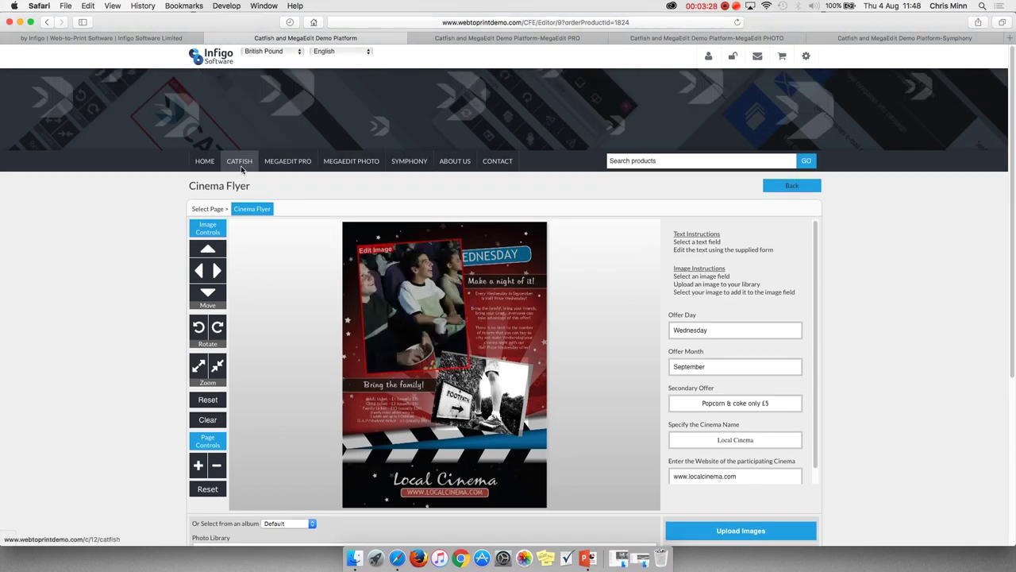
{"action": "left_click", "coordinate": [245, 162]}
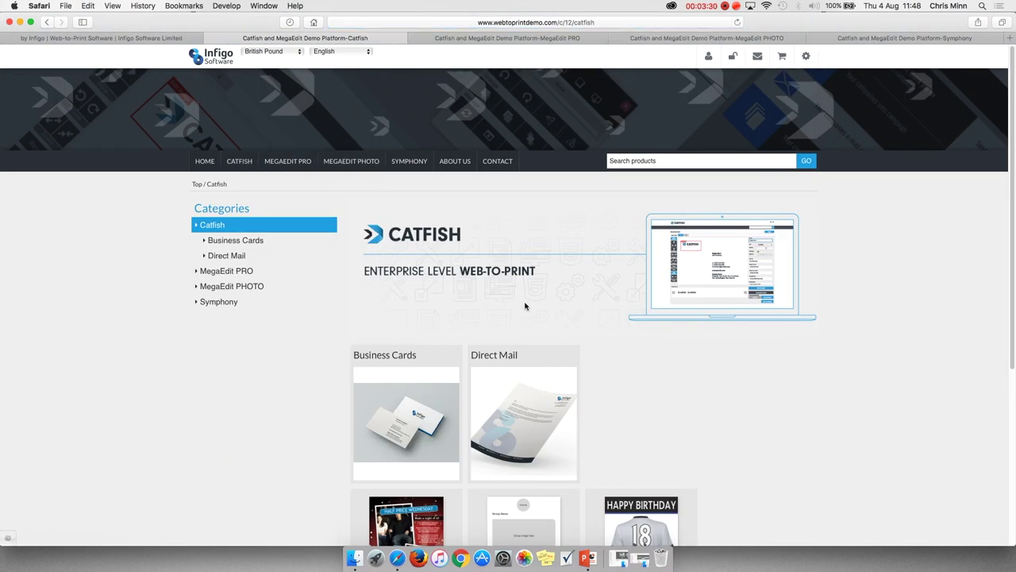
Start the Direct Mail Variable Data Product letter, check the Batch window, and return to the top.
{"action": "left_click", "coordinate": [518, 384]}
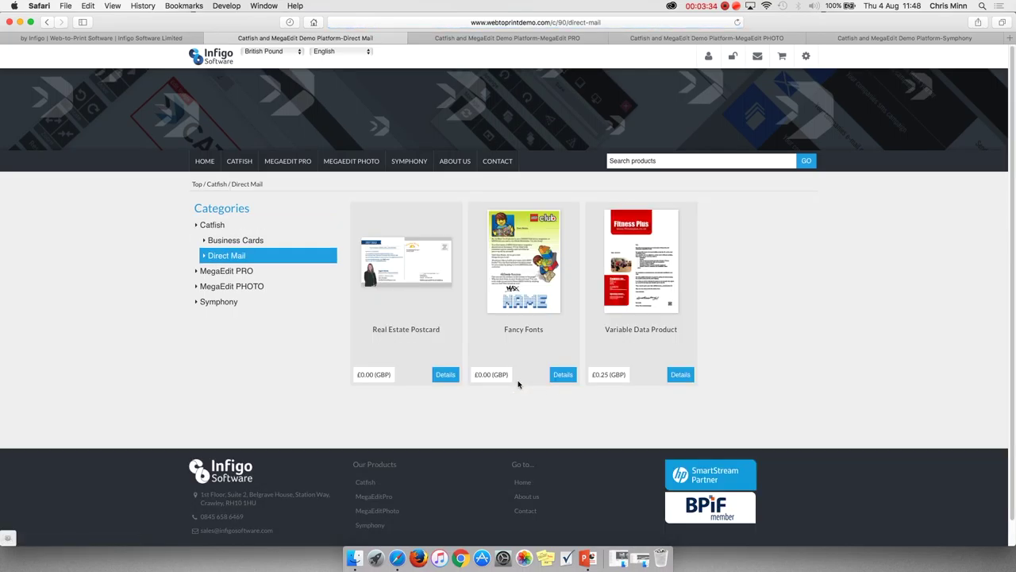
{"action": "left_click", "coordinate": [640, 249]}
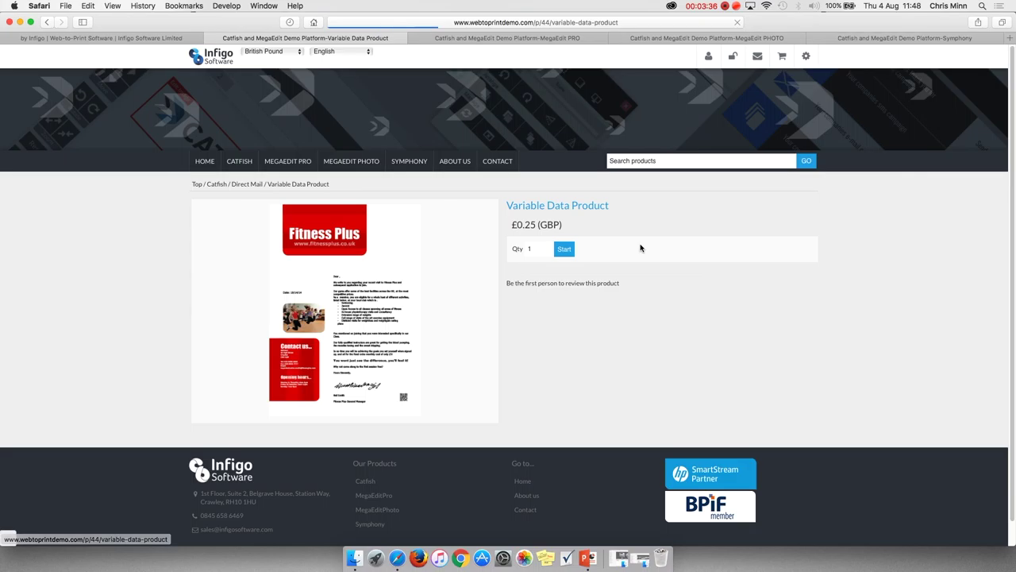
{"action": "left_click", "coordinate": [564, 248]}
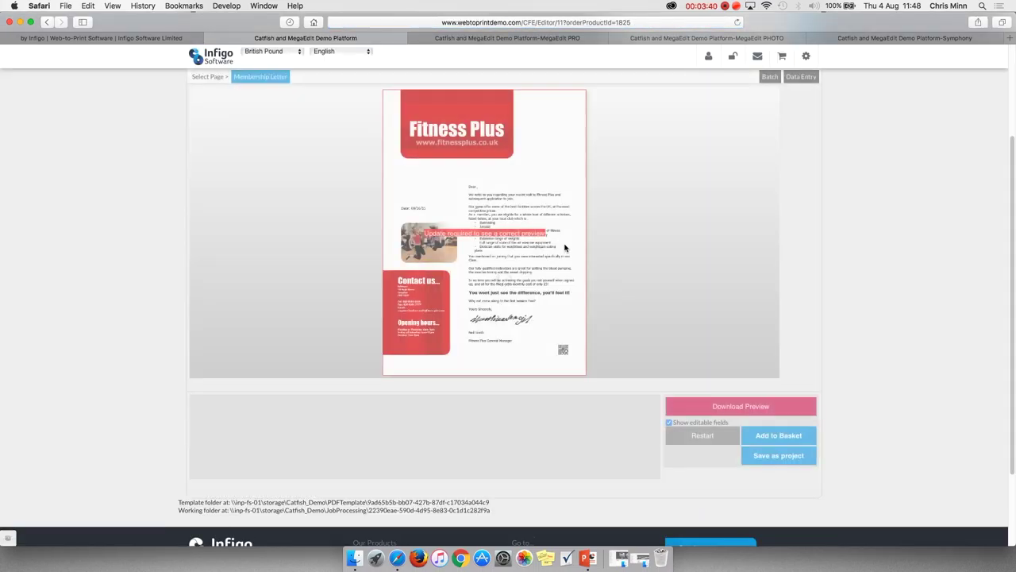
{"action": "left_click", "coordinate": [769, 77]}
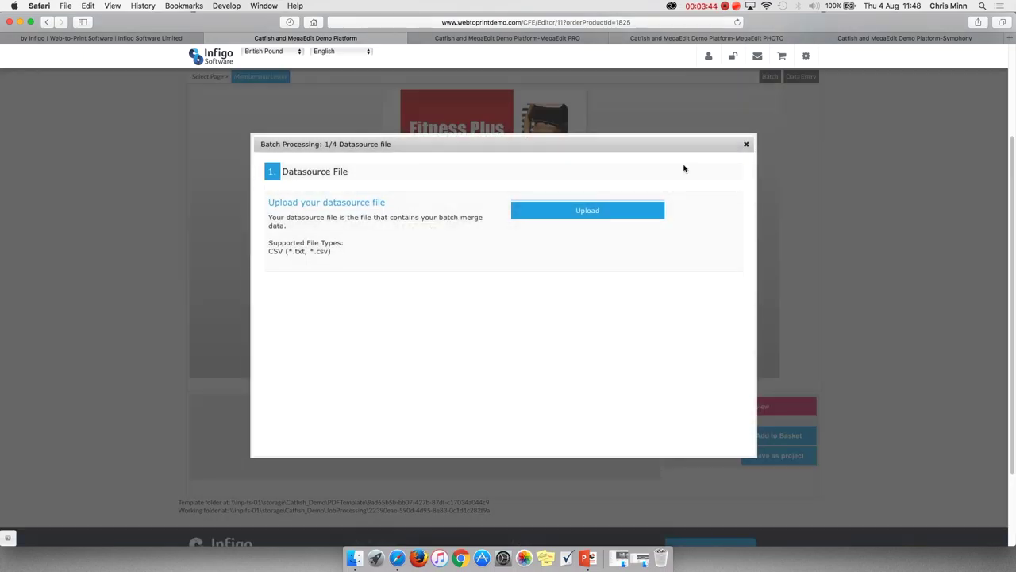
{"action": "left_click", "coordinate": [746, 144]}
{"action": "scroll", "coordinate": [683, 156], "scroll_direction": "down", "scroll_amount": 3}
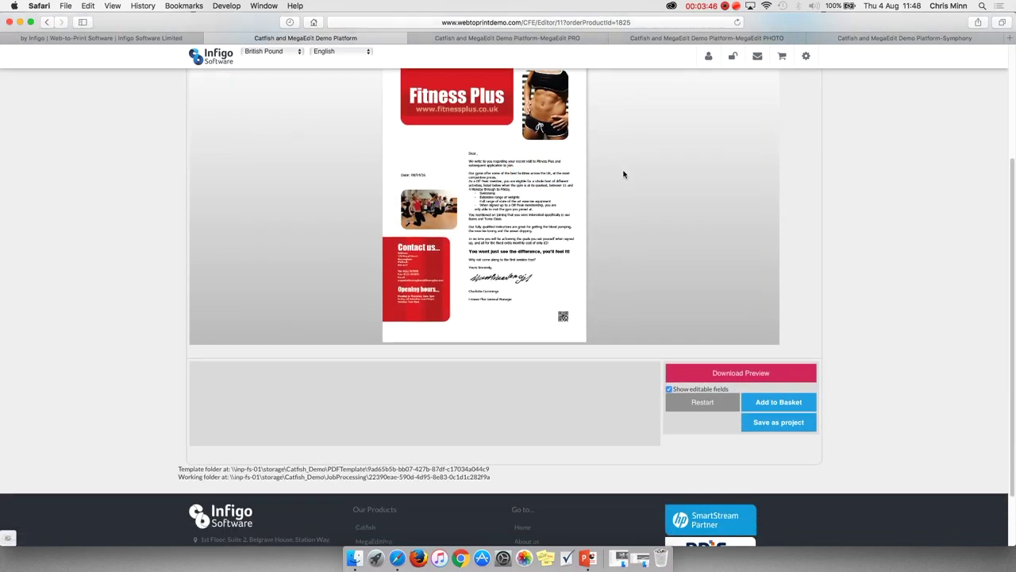
{"action": "scroll", "coordinate": [624, 175], "scroll_direction": "up", "scroll_amount": 4}
{"action": "scroll", "coordinate": [624, 174], "scroll_direction": "up", "scroll_amount": 2}
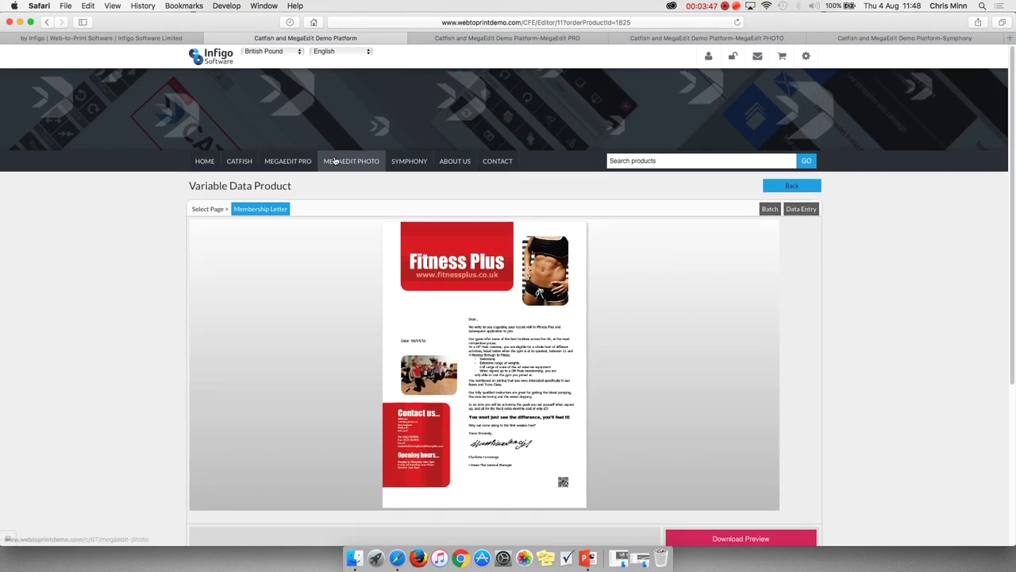
Go through Catfish > Direct Mail to the Fancy Fonts letter and start personalising it.
{"action": "left_click", "coordinate": [245, 167]}
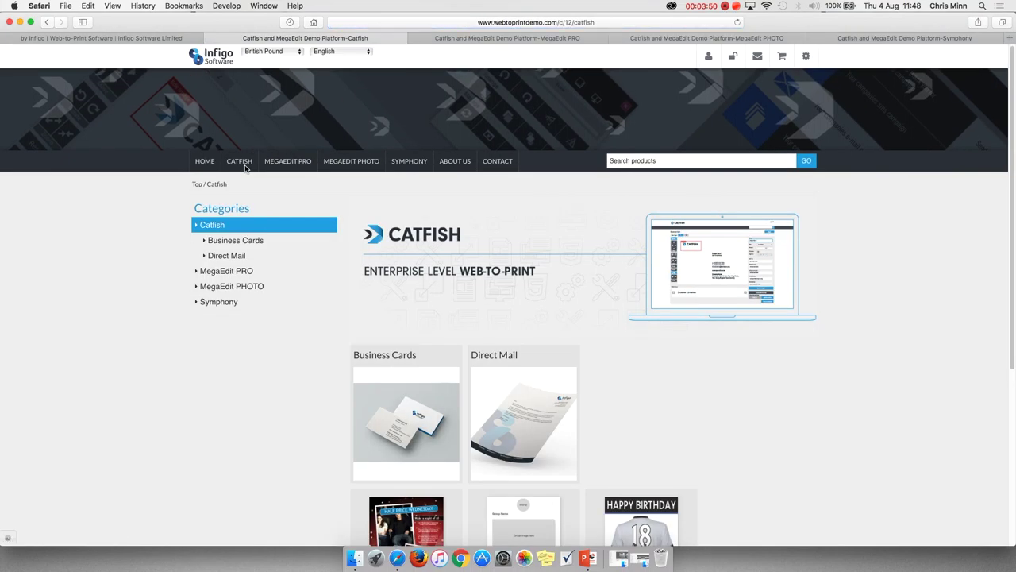
{"action": "left_click", "coordinate": [515, 369]}
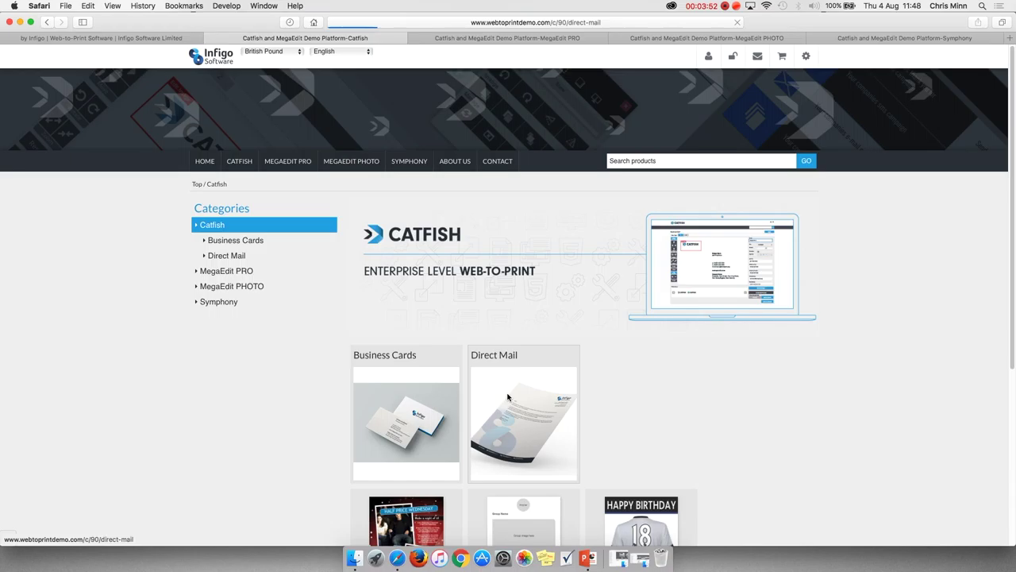
{"action": "left_click", "coordinate": [523, 268]}
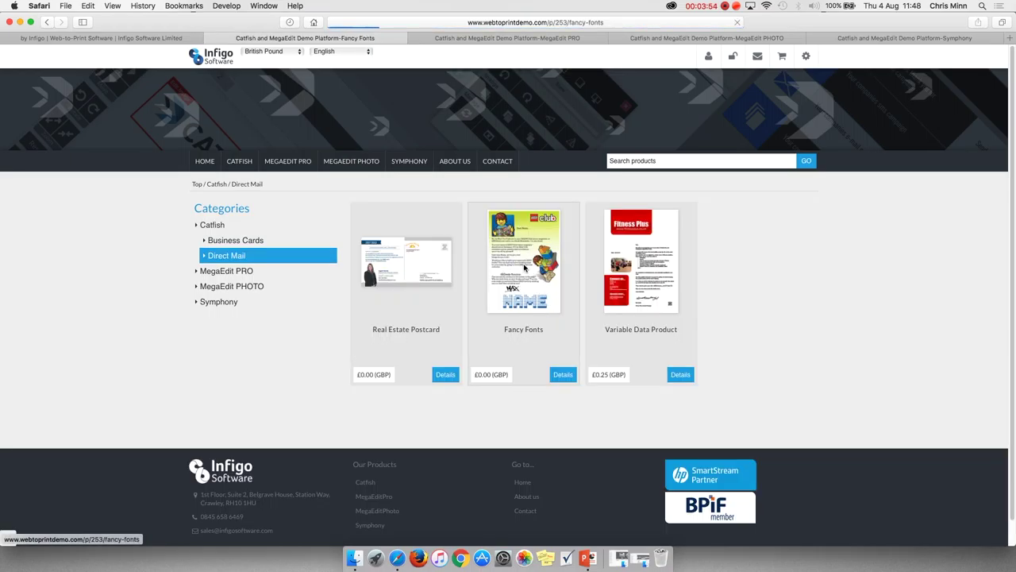
{"action": "left_click", "coordinate": [564, 250]}
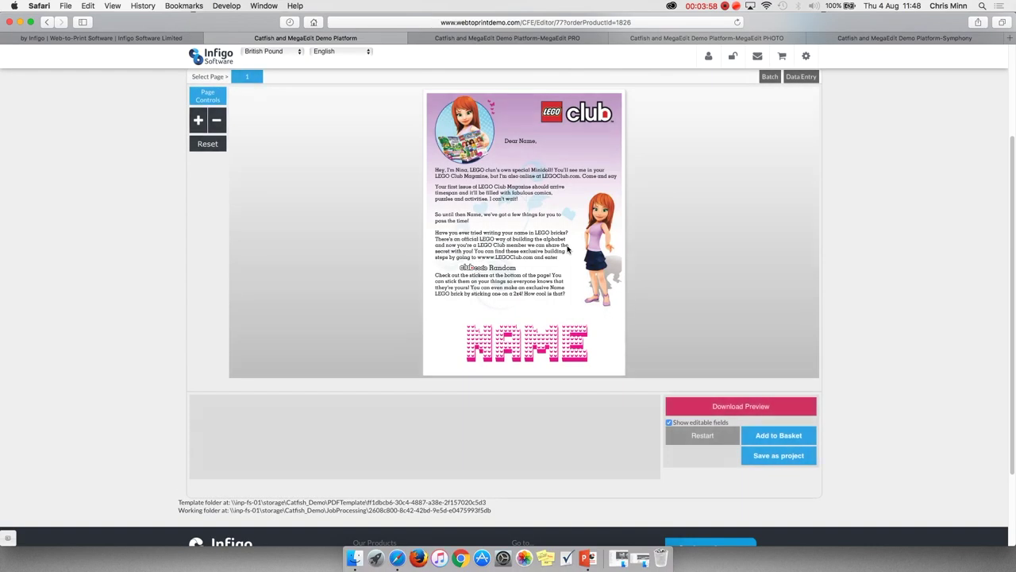
Enter the child's first name, last name and birth date, choose the Classic template, and submit.
{"action": "key", "text": "BackSpace"}
{"action": "key", "text": "BackSpace"}
{"action": "key", "text": "BackSpace"}
{"action": "key", "text": "BackSpace"}
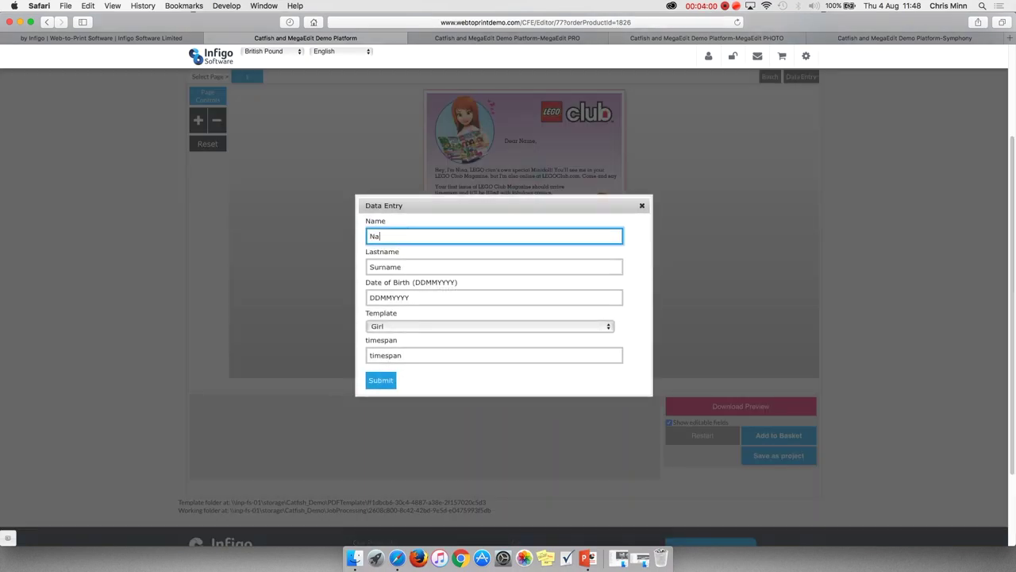
{"action": "key", "text": "Tab"}
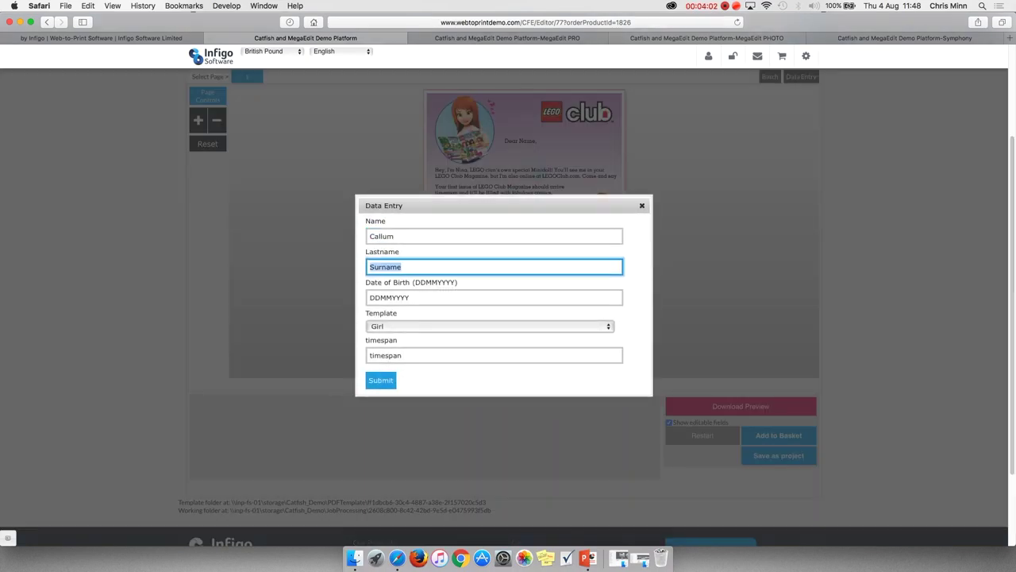
{"action": "key", "text": "Tab"}
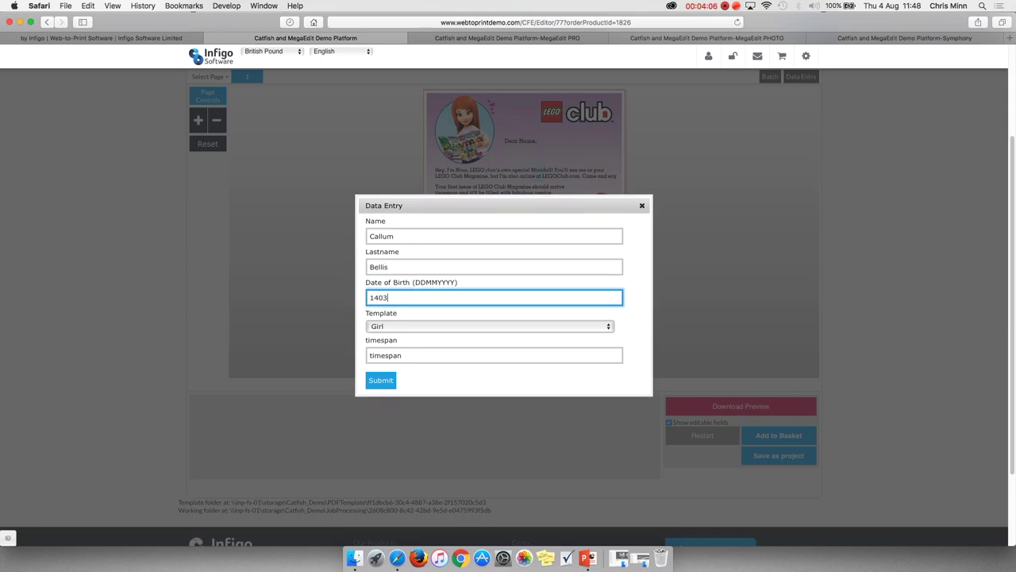
{"action": "left_click", "coordinate": [389, 327]}
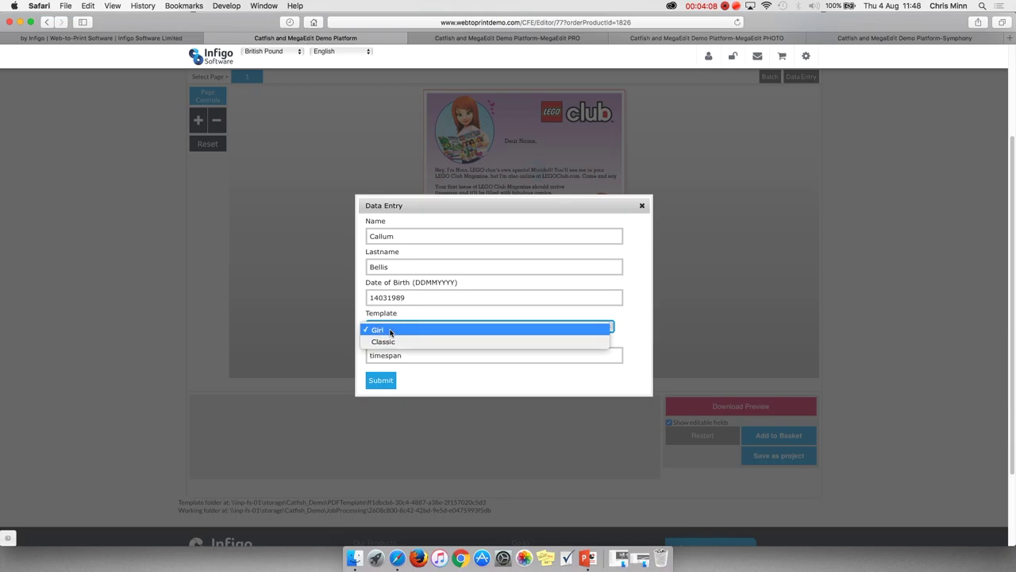
{"action": "left_click", "coordinate": [390, 340]}
{"action": "left_click", "coordinate": [381, 381]}
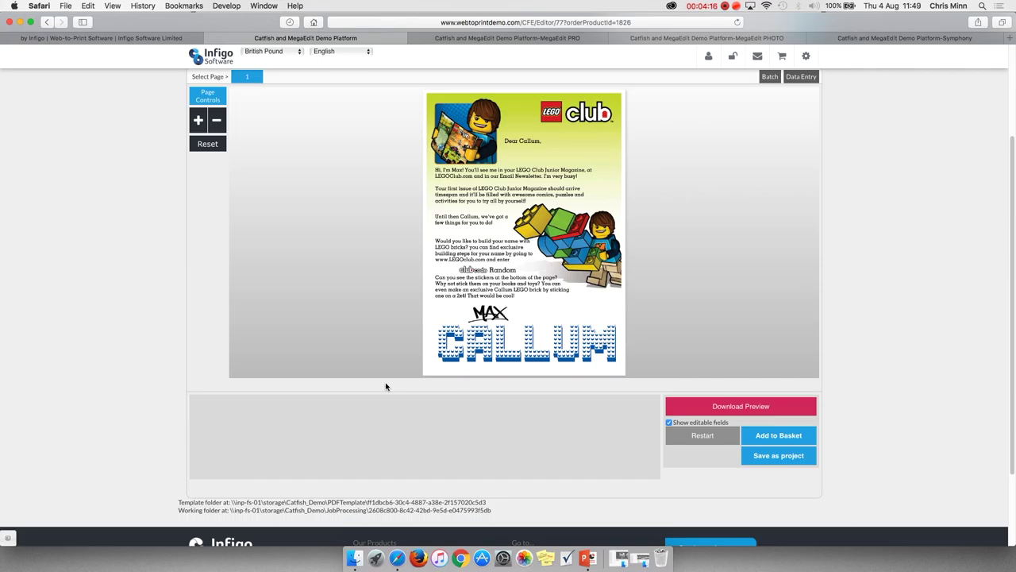
Add the Fancy Fonts letter to the basket and proceed from the £0.00 cart to checkout.
{"action": "scroll", "coordinate": [385, 386], "scroll_direction": "down", "scroll_amount": 3}
{"action": "scroll", "coordinate": [249, 205], "scroll_direction": "up", "scroll_amount": 5}
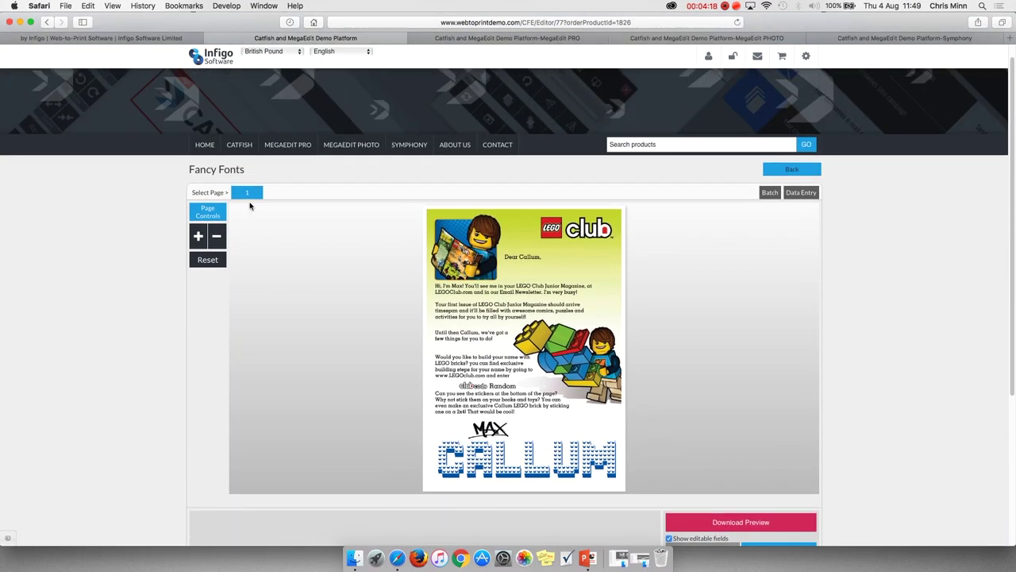
{"action": "scroll", "coordinate": [747, 370], "scroll_direction": "up", "scroll_amount": 1}
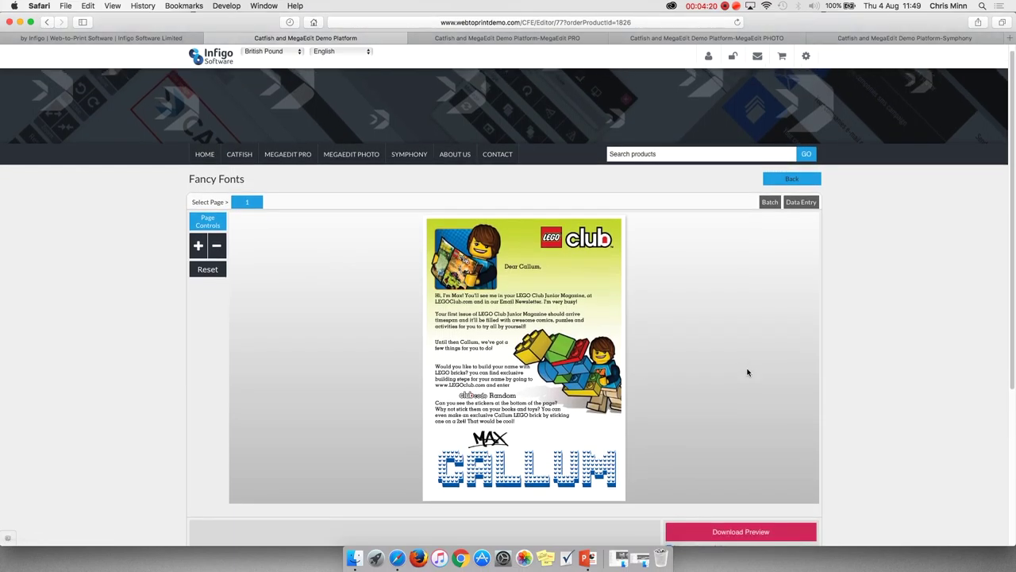
{"action": "scroll", "coordinate": [747, 371], "scroll_direction": "down", "scroll_amount": 2}
{"action": "right_click", "coordinate": [747, 372]}
{"action": "left_click", "coordinate": [746, 370]}
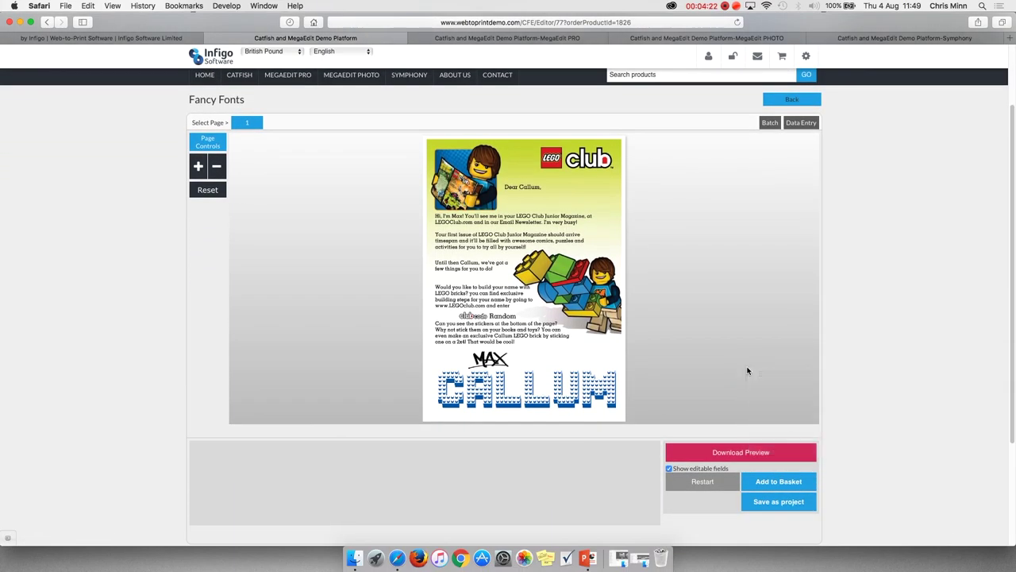
{"action": "scroll", "coordinate": [762, 389], "scroll_direction": "down", "scroll_amount": 1}
{"action": "left_click", "coordinate": [784, 455]}
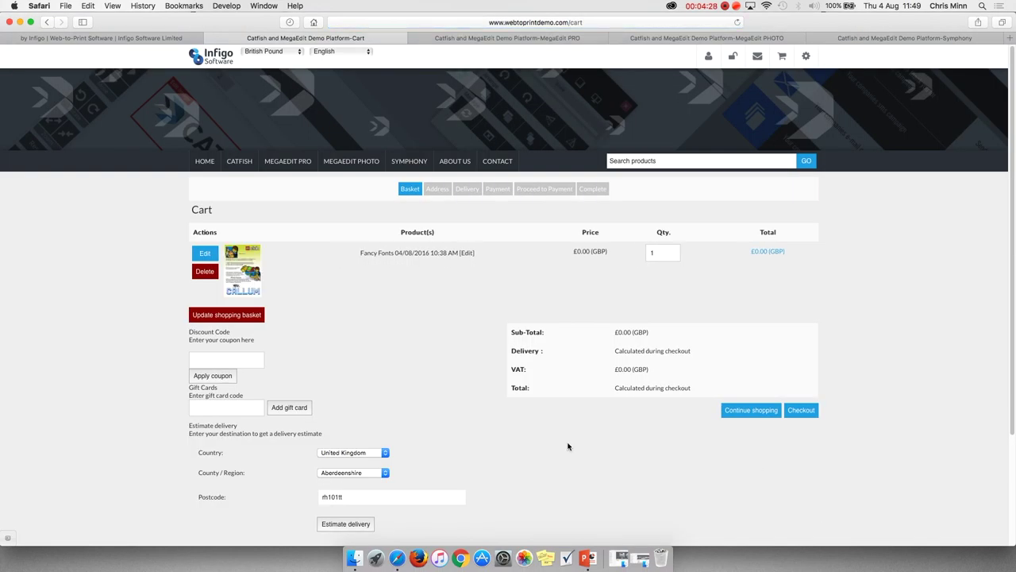
{"action": "scroll", "coordinate": [434, 307], "scroll_direction": "down", "scroll_amount": 2}
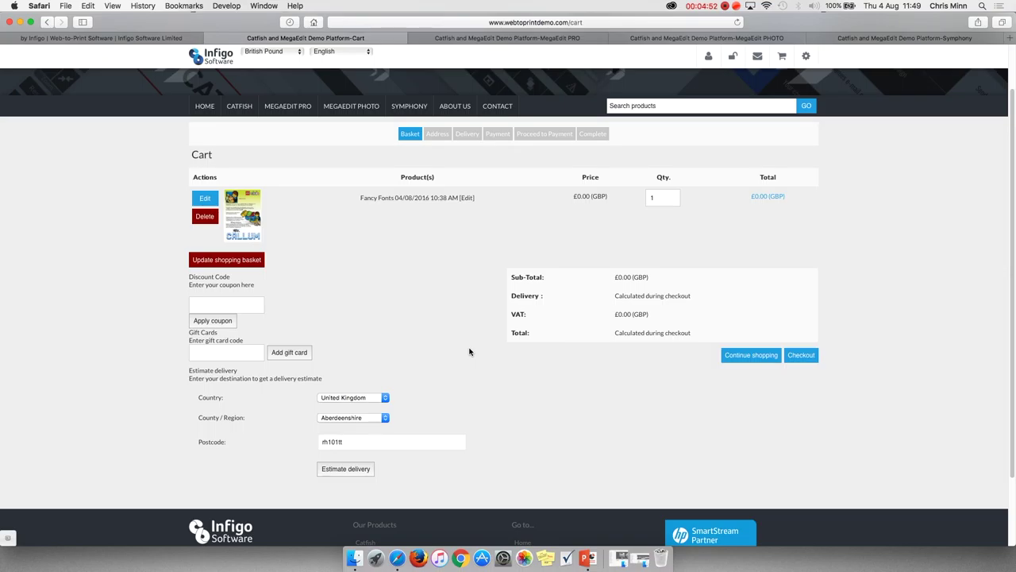
{"action": "left_click", "coordinate": [804, 357]}
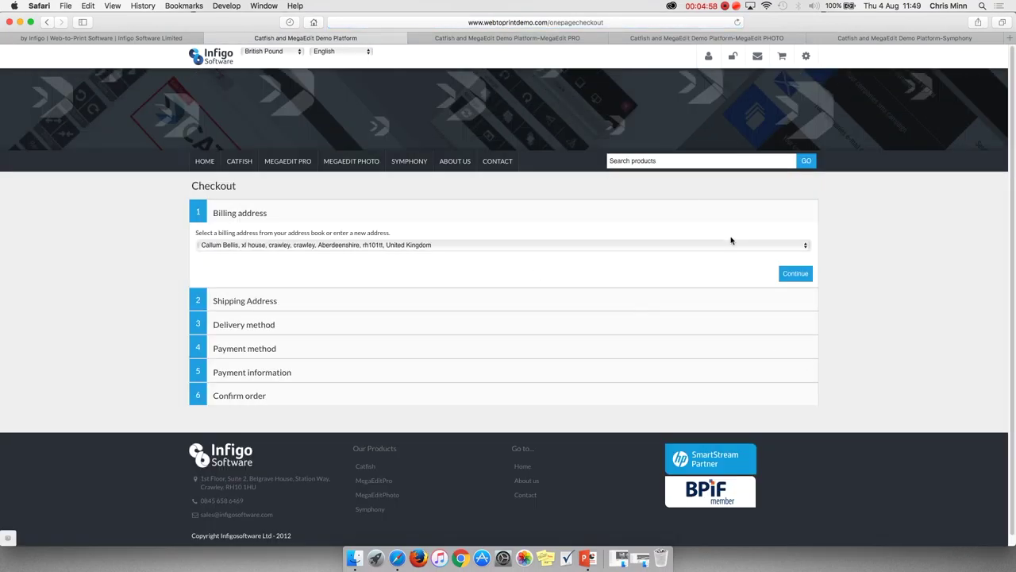
Keep the saved billing address and reselect the saved shipping address, then proceed to delivery.
{"action": "left_click", "coordinate": [796, 274]}
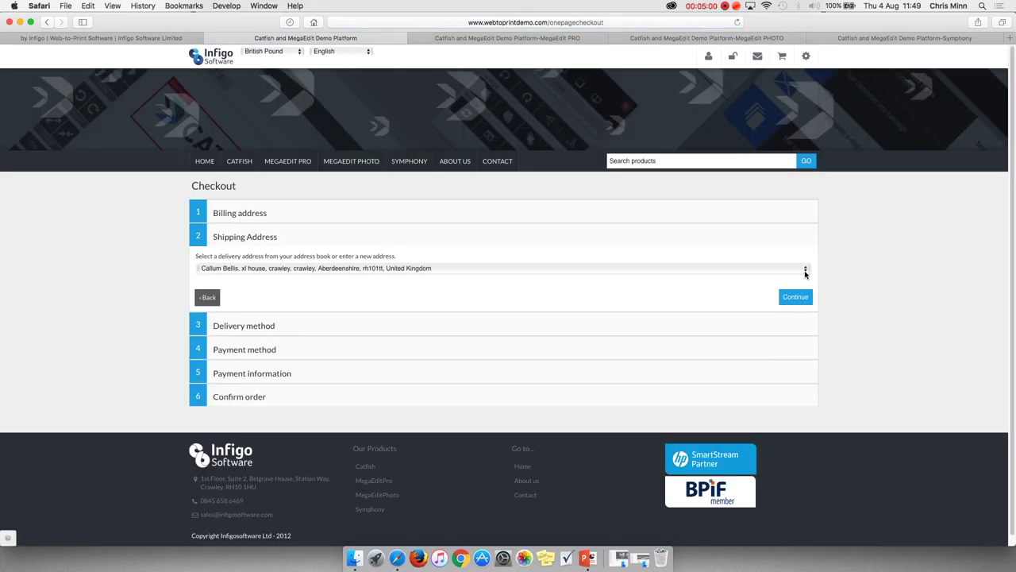
{"action": "left_click", "coordinate": [758, 270]}
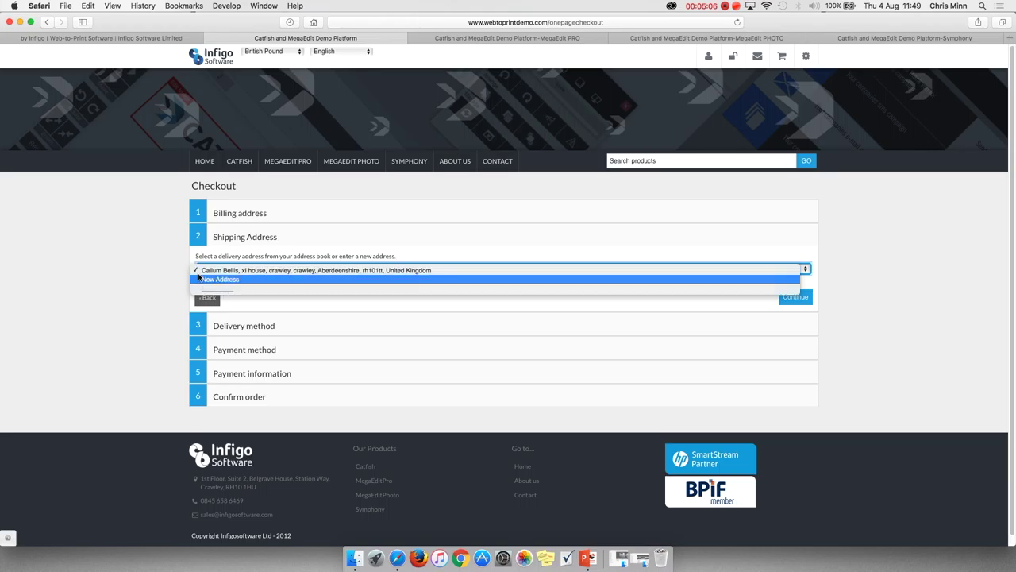
{"action": "left_click", "coordinate": [237, 278]}
{"action": "left_click", "coordinate": [377, 273]}
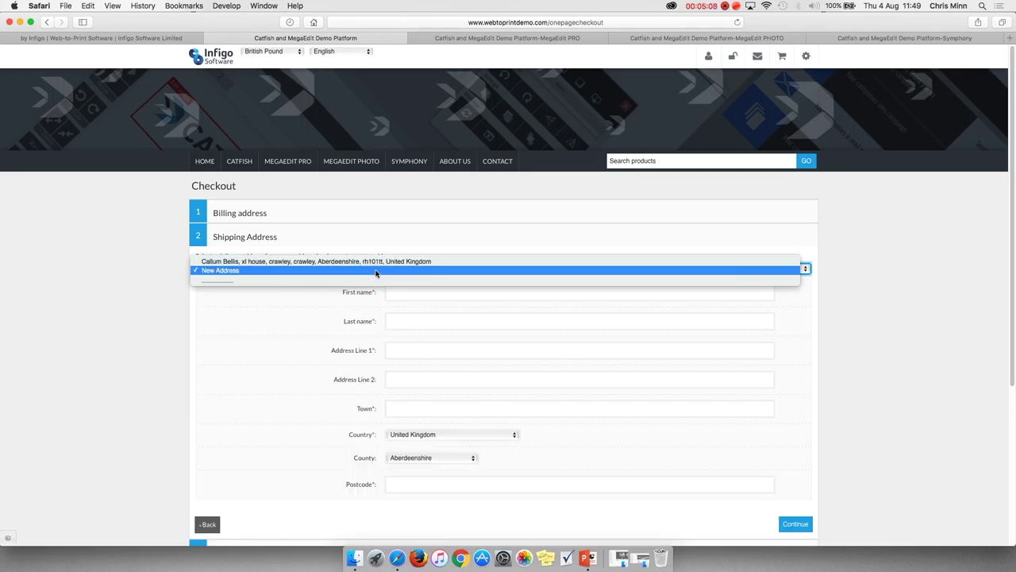
{"action": "left_click", "coordinate": [376, 262]}
{"action": "left_click", "coordinate": [795, 297]}
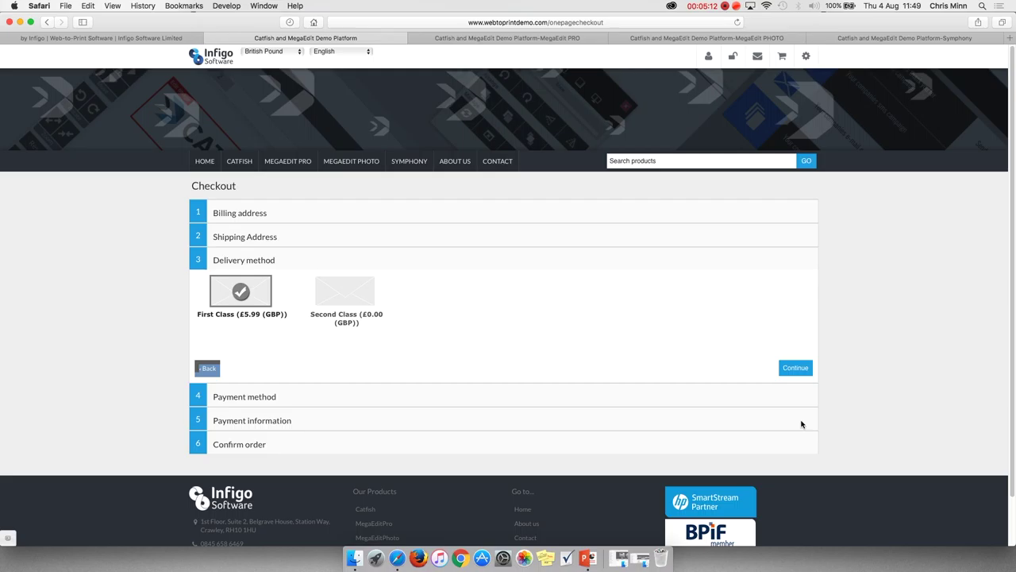
Choose First Class delivery and Purchase Order as the payment method.
{"action": "left_click", "coordinate": [796, 374]}
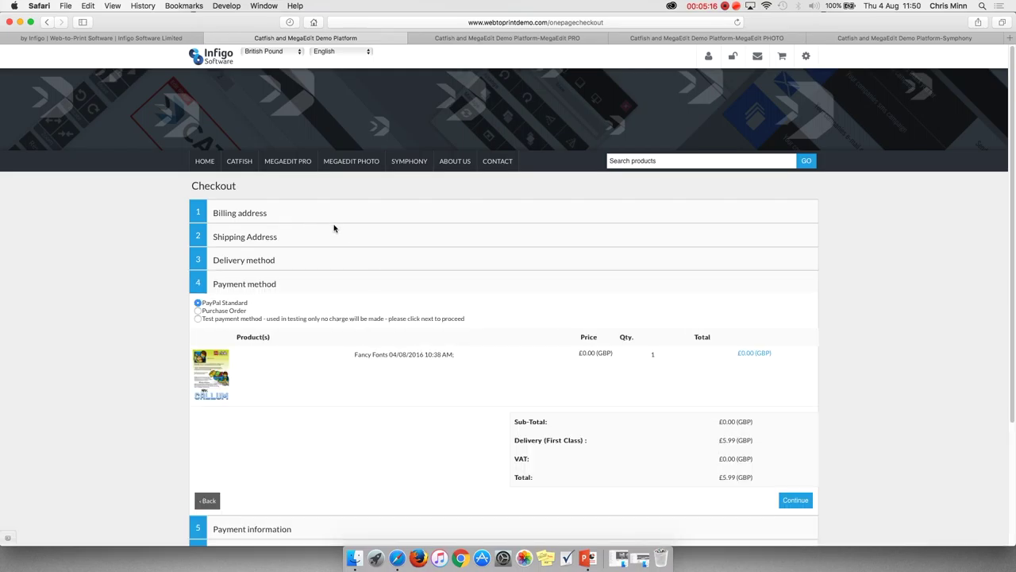
{"action": "left_click", "coordinate": [198, 311]}
{"action": "scroll", "coordinate": [745, 341], "scroll_direction": "down", "scroll_amount": 5}
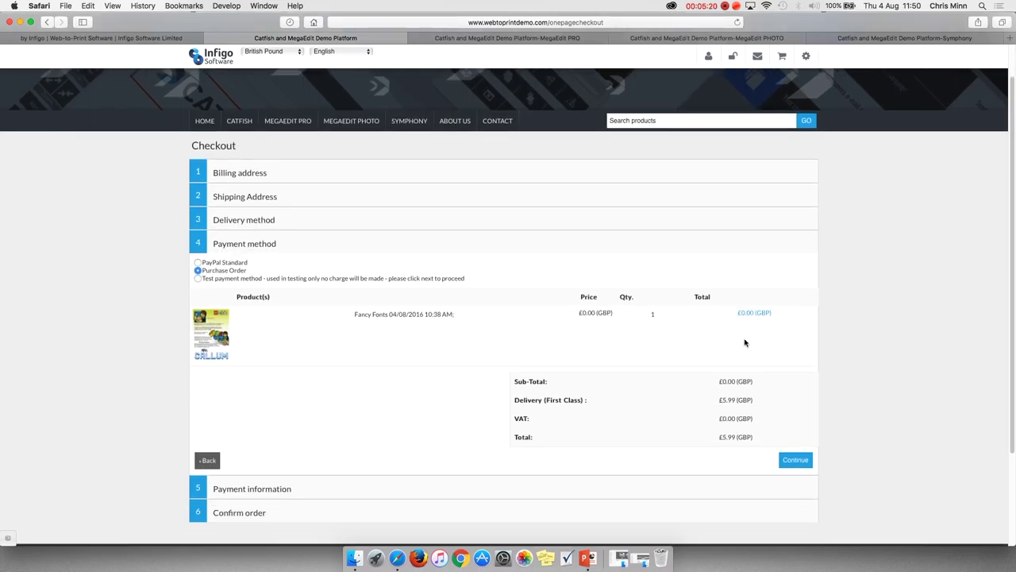
{"action": "left_click", "coordinate": [800, 406]}
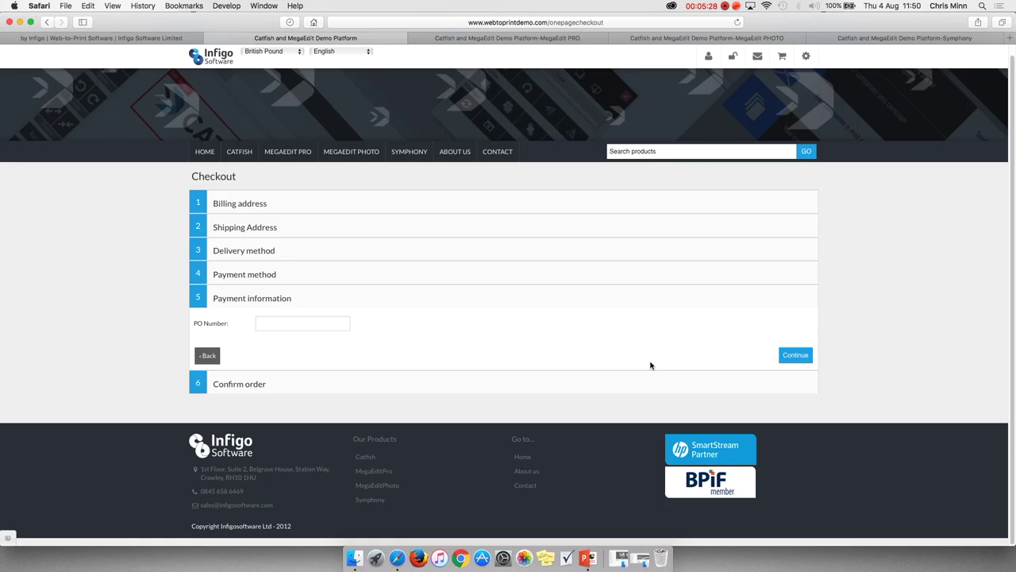
Review and confirm the £5.99 order to get the order reference.
{"action": "left_click", "coordinate": [798, 356]}
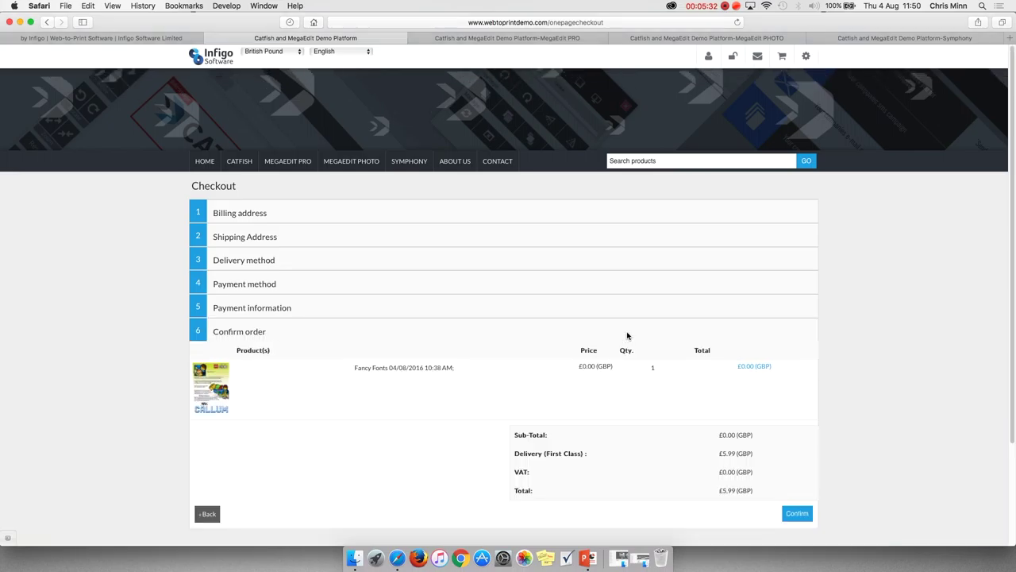
{"action": "scroll", "coordinate": [627, 336], "scroll_direction": "down", "scroll_amount": 3}
{"action": "scroll", "coordinate": [627, 336], "scroll_direction": "down", "scroll_amount": 2}
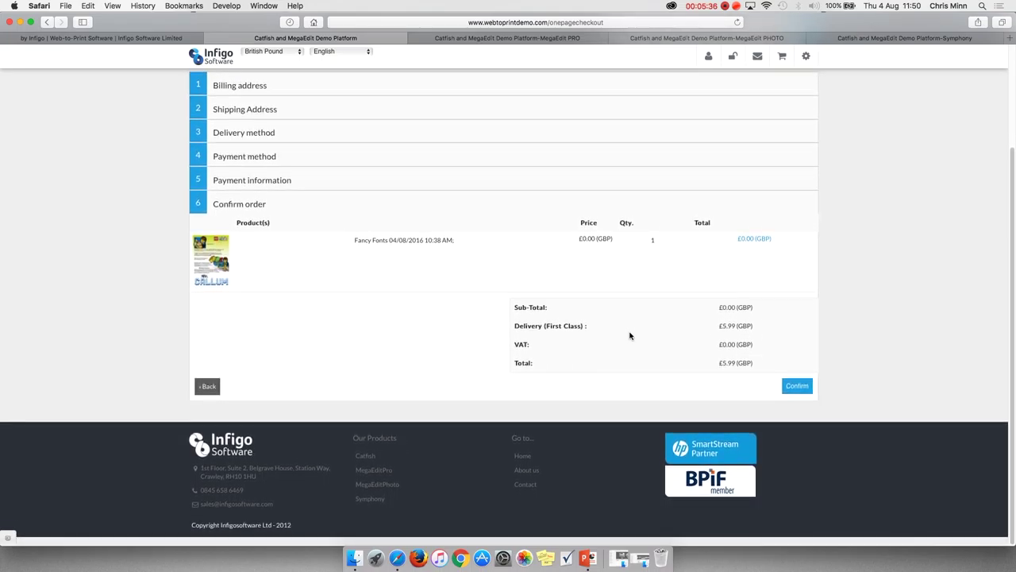
{"action": "left_click", "coordinate": [805, 387]}
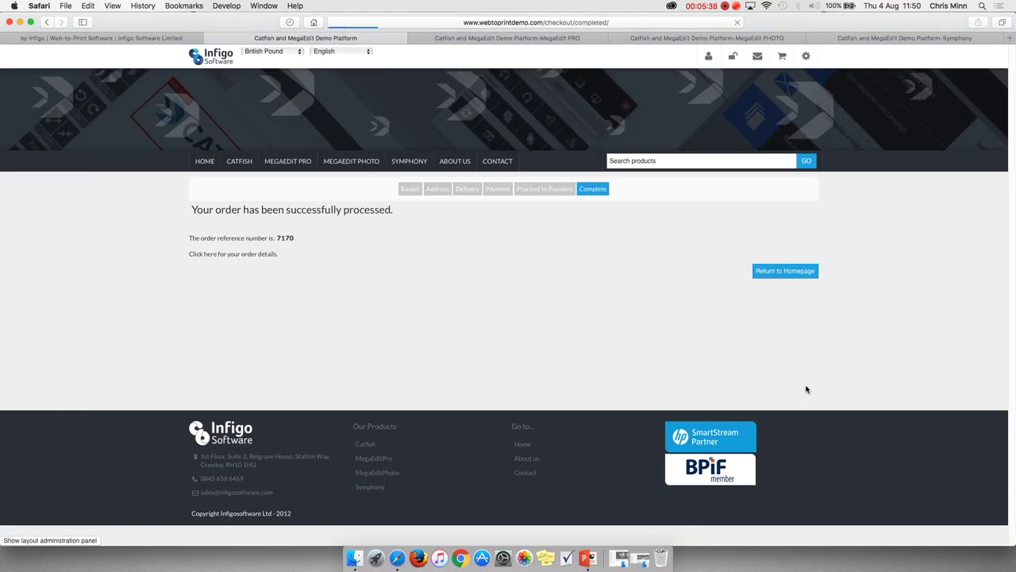